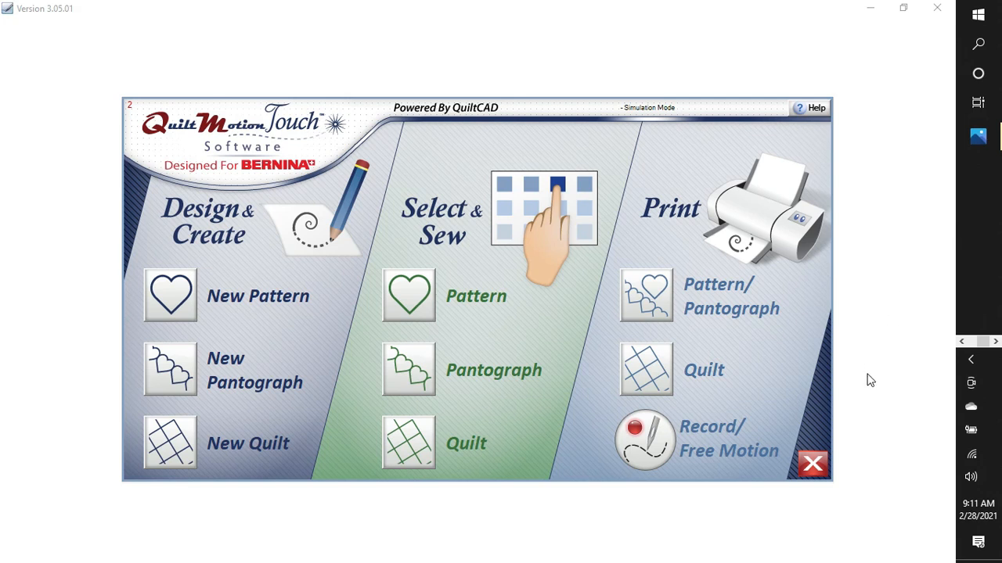
# Open a blank quilt layout without loading a saved quilt, and switch to PatternCAD
pyautogui.click(419, 458)
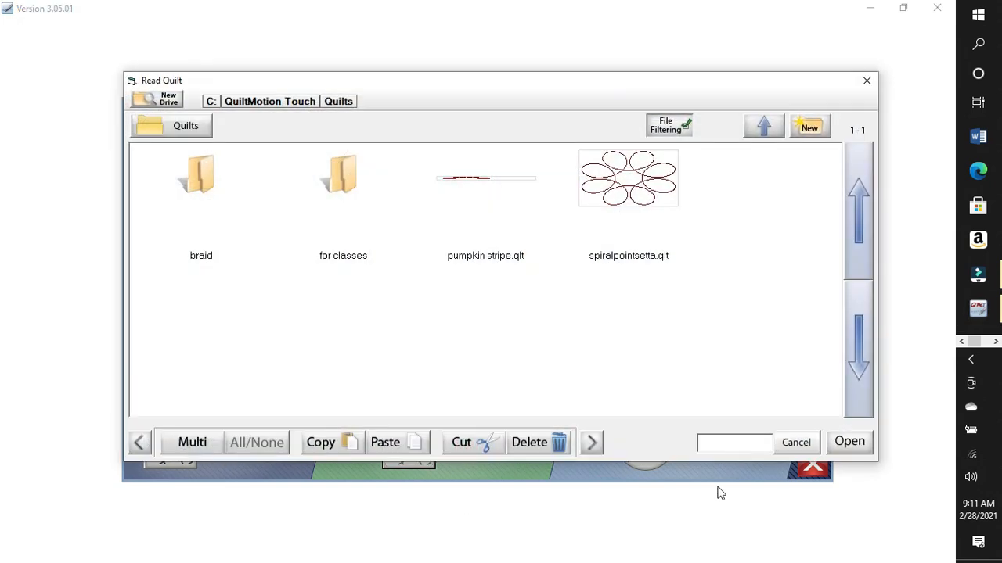
pyautogui.click(805, 448)
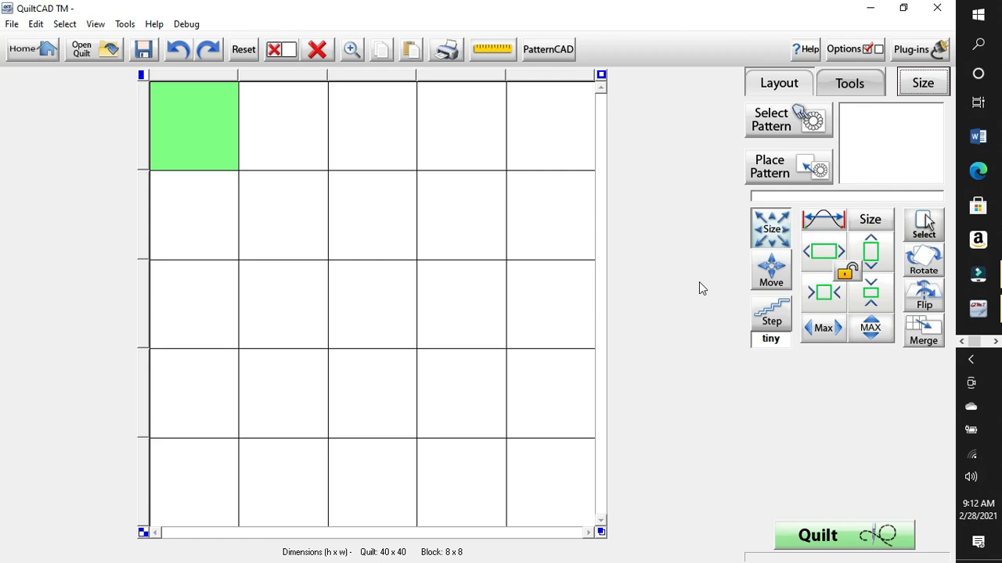
pyautogui.click(549, 53)
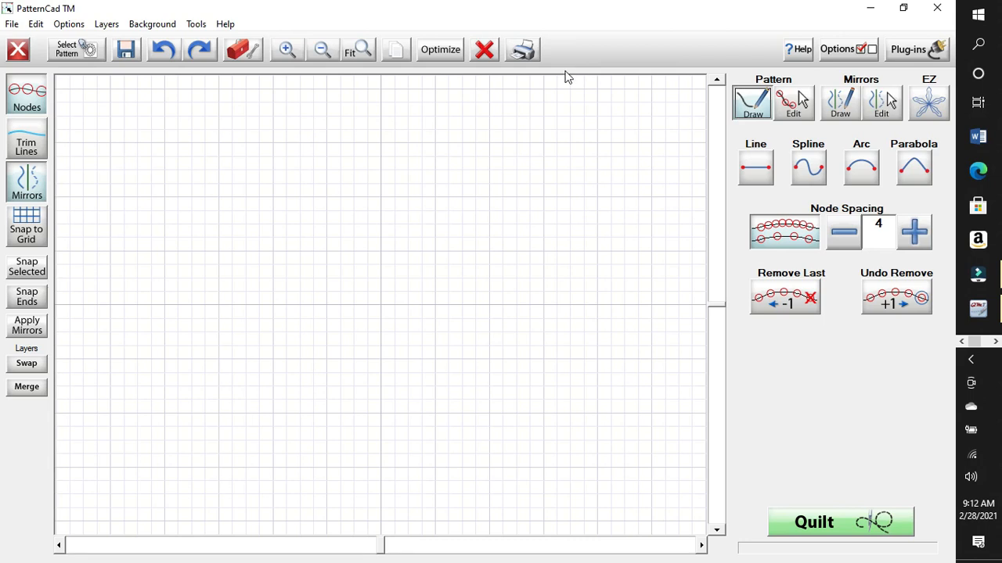
pyautogui.click(36, 24)
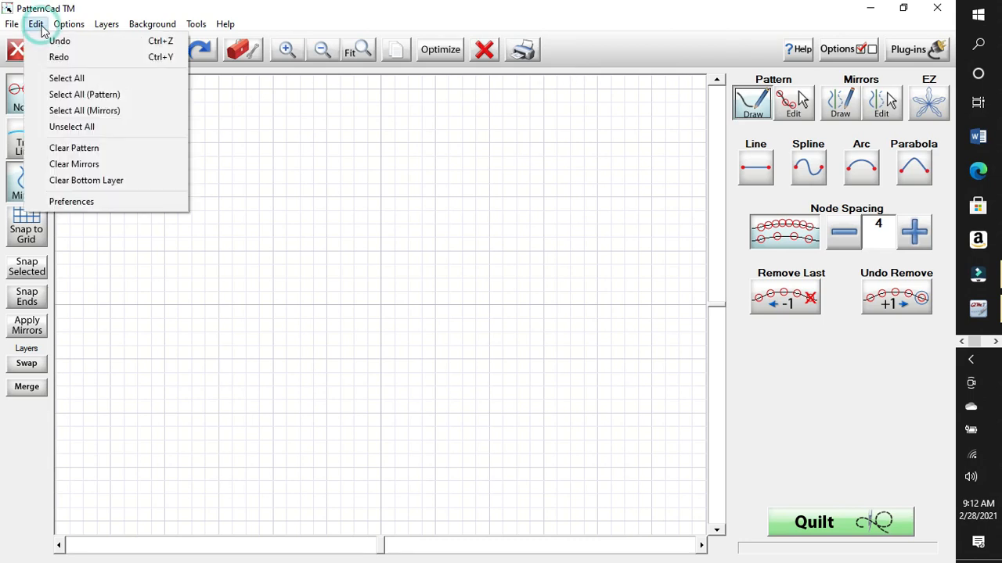
pyautogui.click(53, 129)
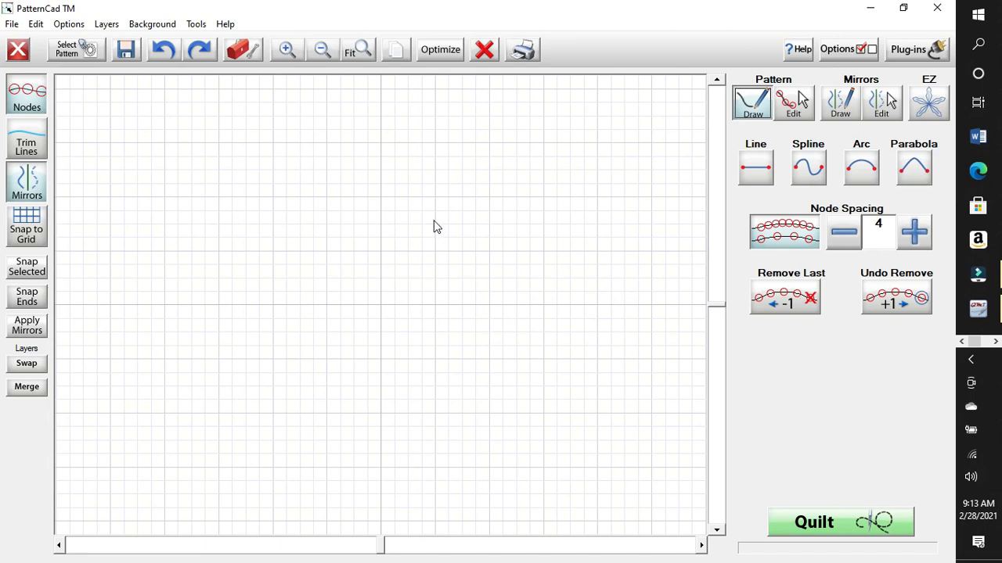
# Load CurlyCue.gpf from the Continuous Line patterns and move the spiral's end node up and to the right
pyautogui.click(76, 52)
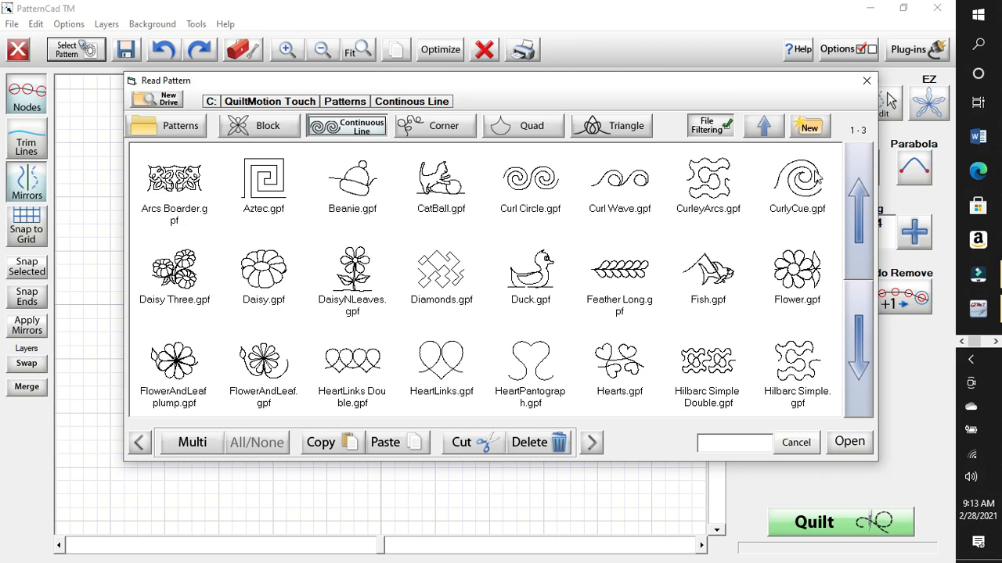
pyautogui.doubleClick(803, 202)
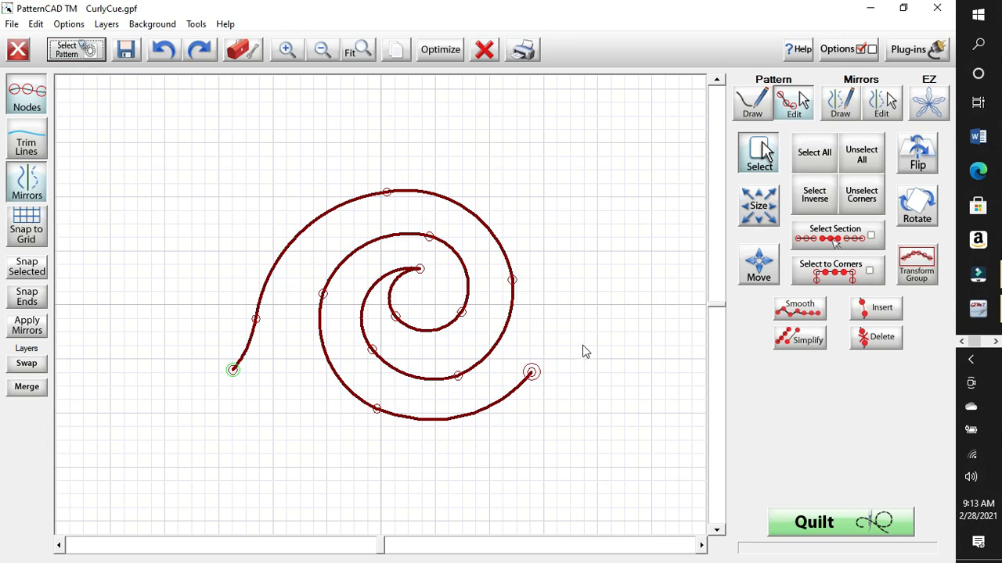
pyautogui.moveTo(531, 371); pyautogui.dragTo(599, 202)
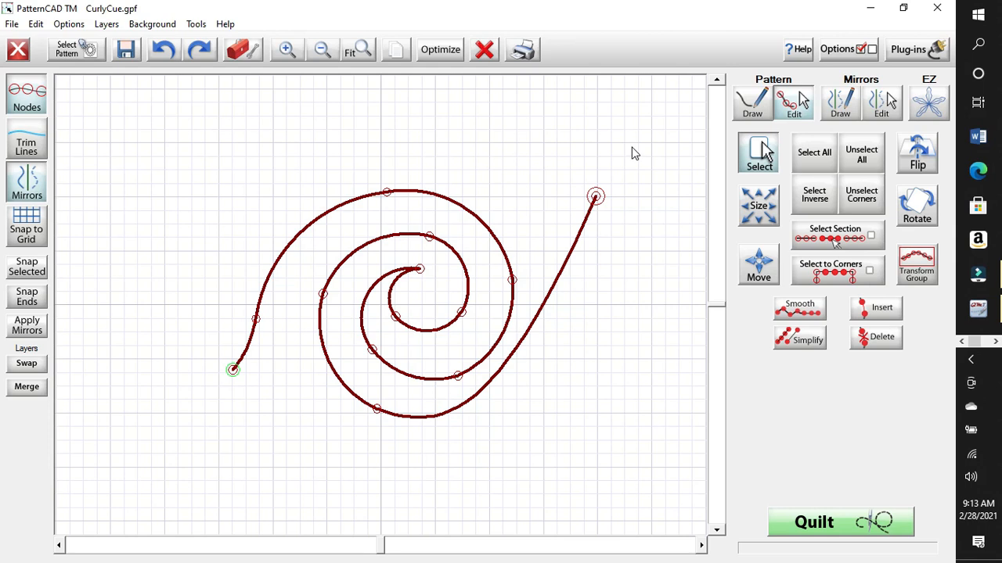
# Select the two nodes of the spiral's last segment and adjust its curve handles into a smooth upward sweep
pyautogui.moveTo(583, 184); pyautogui.dragTo(626, 226)
pyautogui.click(539, 313)
pyautogui.click(535, 311)
pyautogui.moveTo(366, 428); pyautogui.dragTo(388, 395)
pyautogui.click(503, 409)
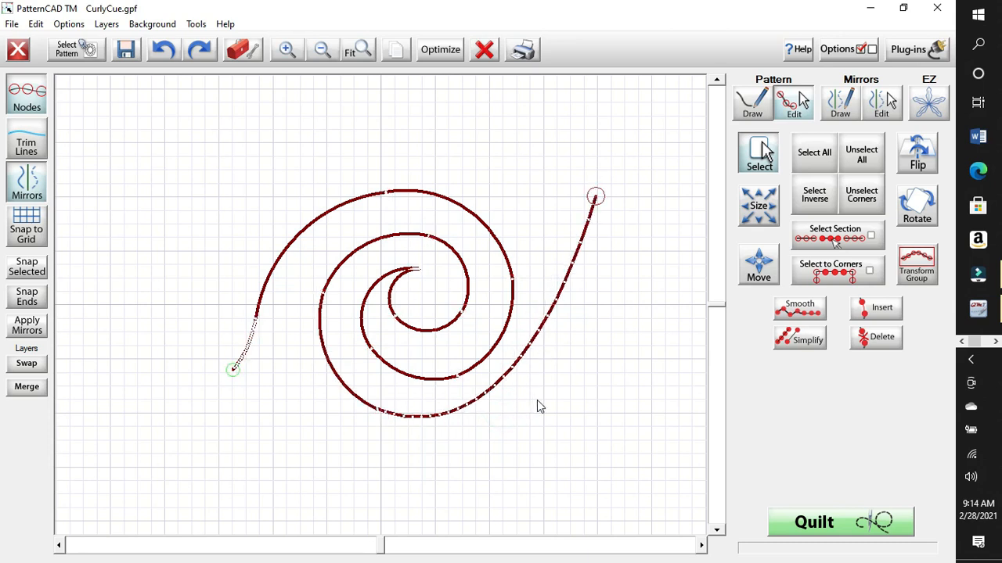
pyautogui.moveTo(555, 408); pyautogui.dragTo(564, 427)
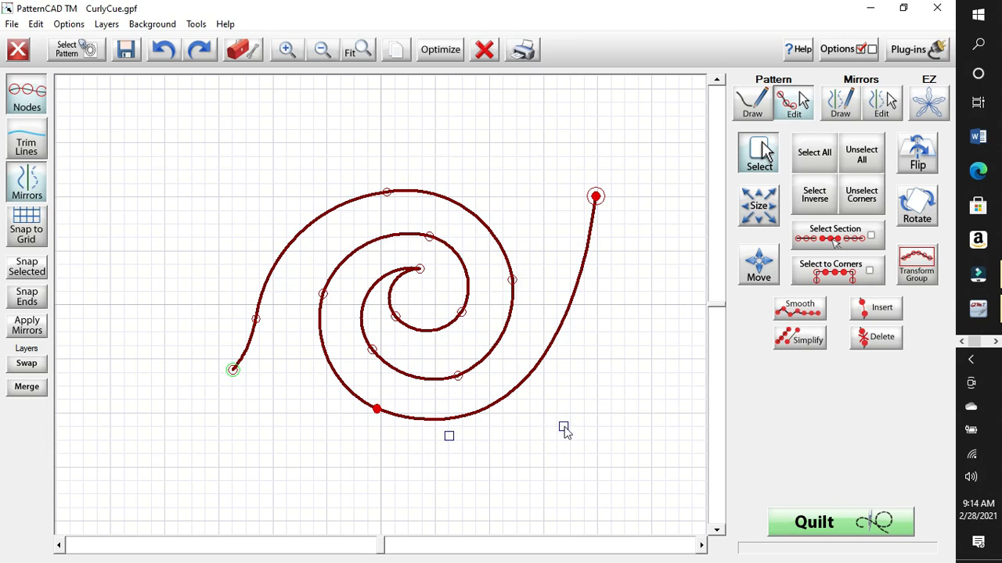
pyautogui.press('Delete')
pyautogui.hotkey('ctrl', 'z')
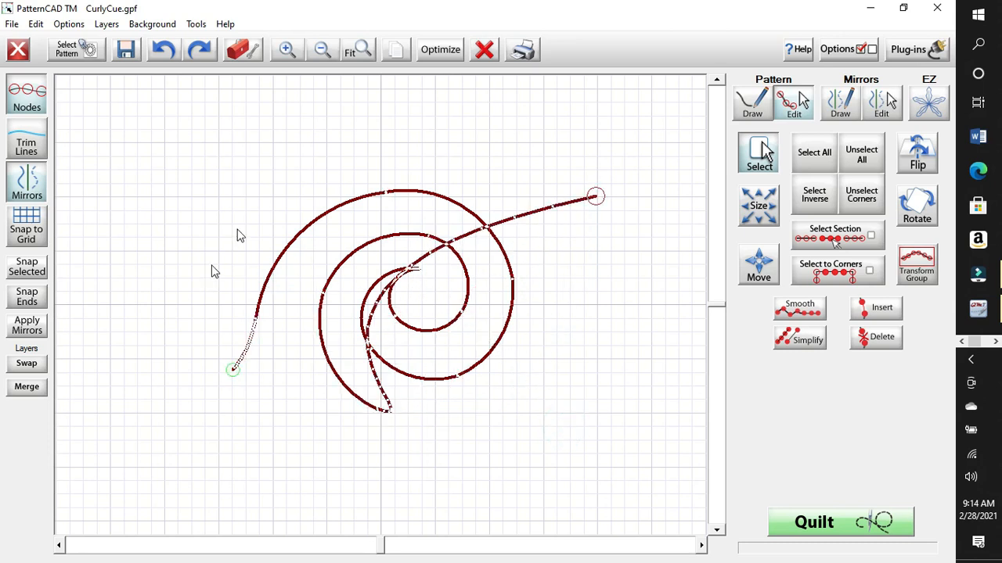
pyautogui.moveTo(671, 351); pyautogui.dragTo(672, 350)
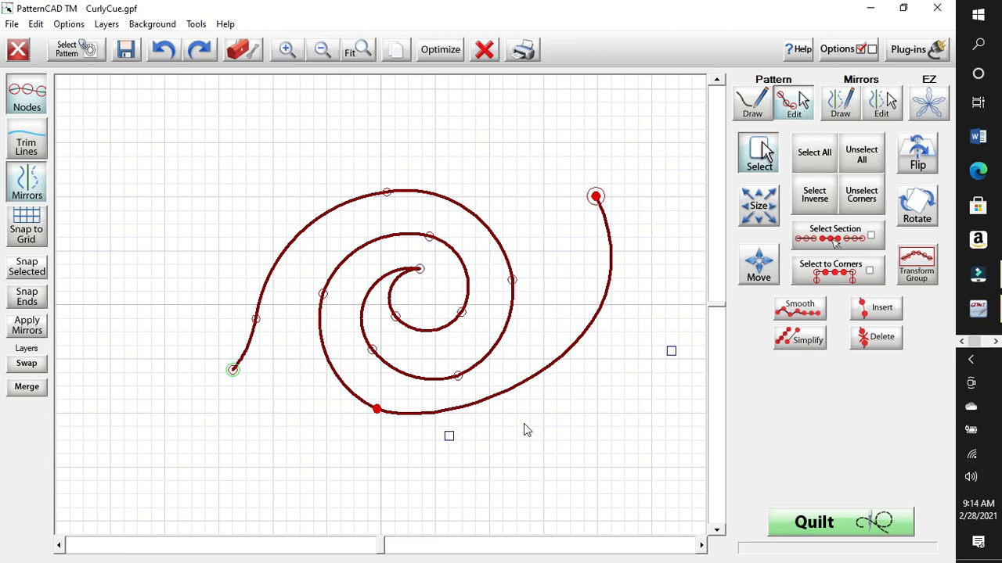
pyautogui.moveTo(448, 434); pyautogui.dragTo(473, 461)
pyautogui.moveTo(672, 352); pyautogui.dragTo(601, 369)
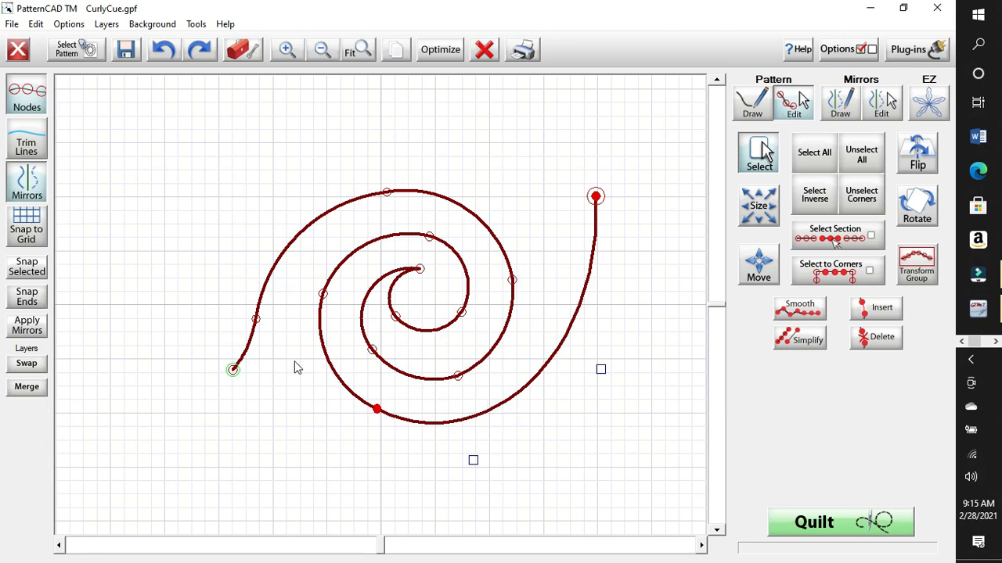
# Swap the layers and load the Beanie.gpf continuous line pattern onto the empty active layer
pyautogui.click(26, 364)
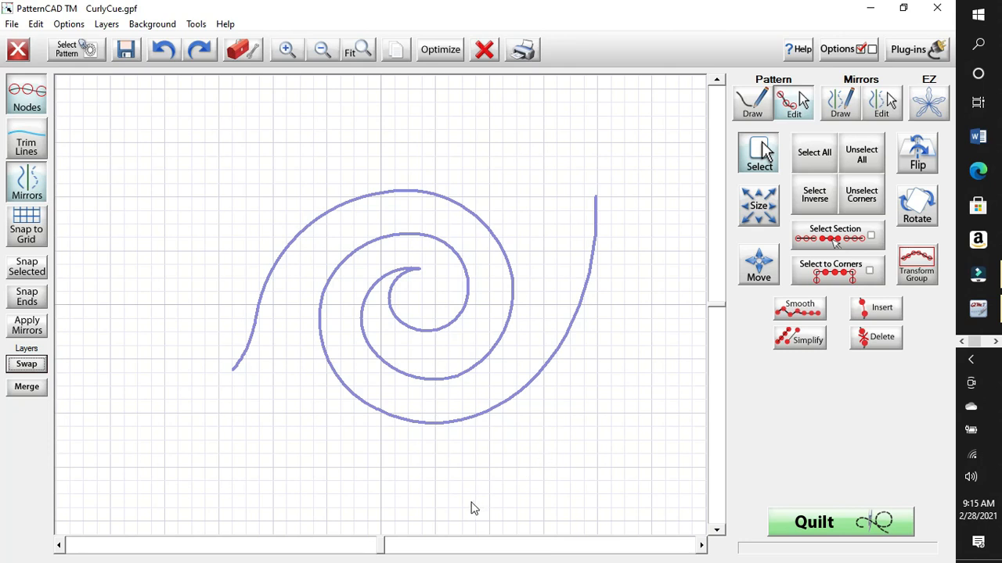
pyautogui.click(95, 58)
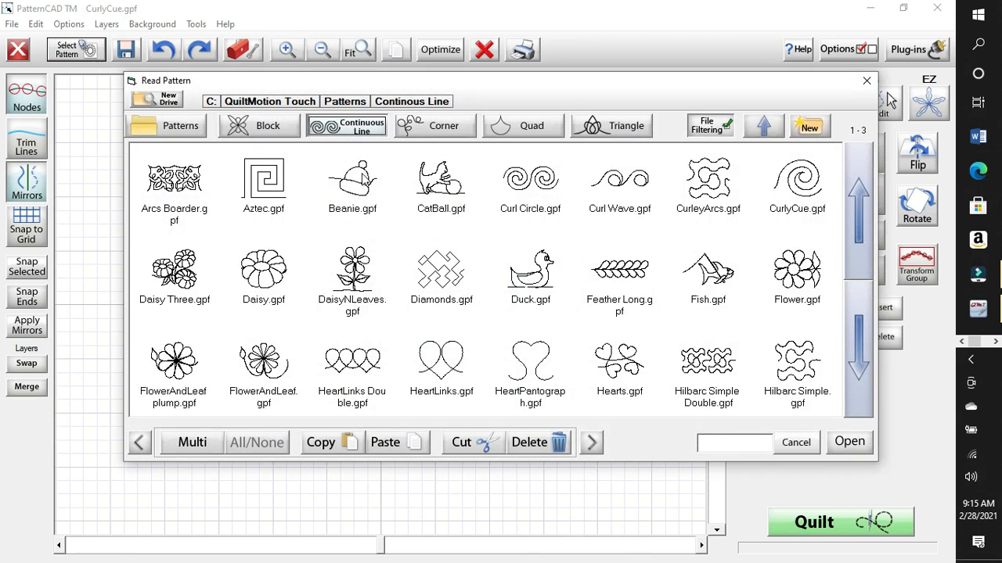
pyautogui.click(363, 176)
pyautogui.doubleClick(362, 176)
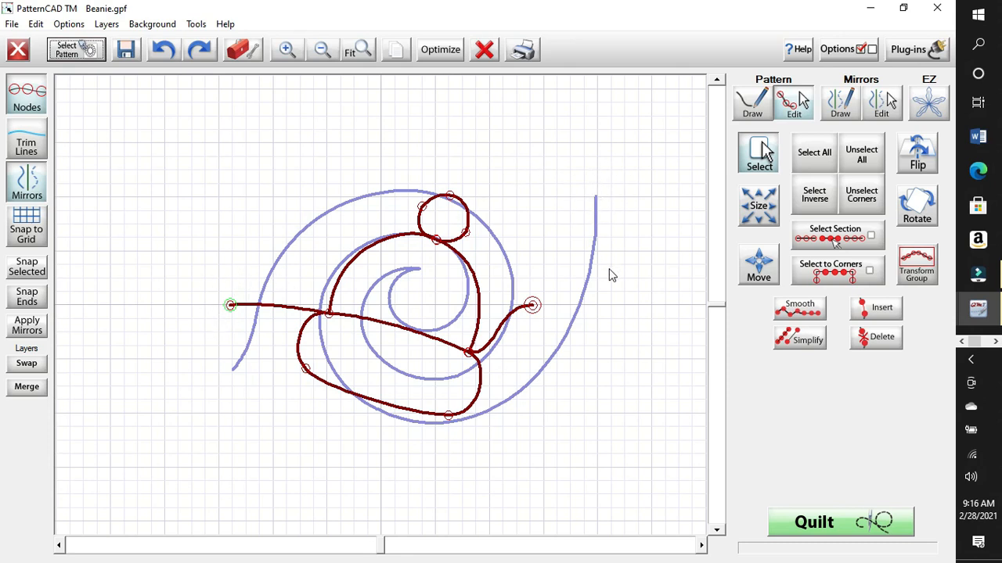
# Select the entire beanie pattern and move it so its start node meets the spiral's end point
pyautogui.click(36, 24)
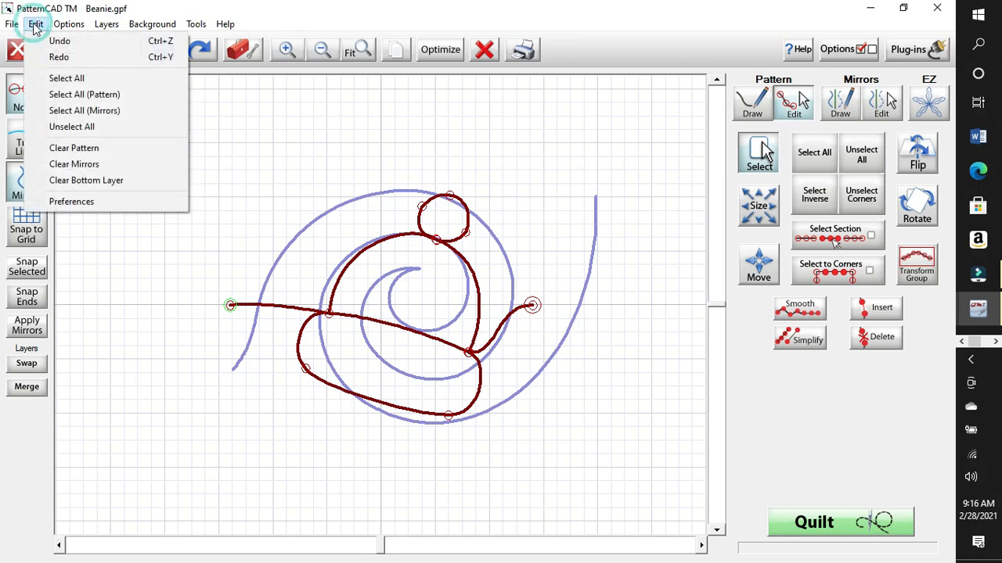
pyautogui.click(62, 77)
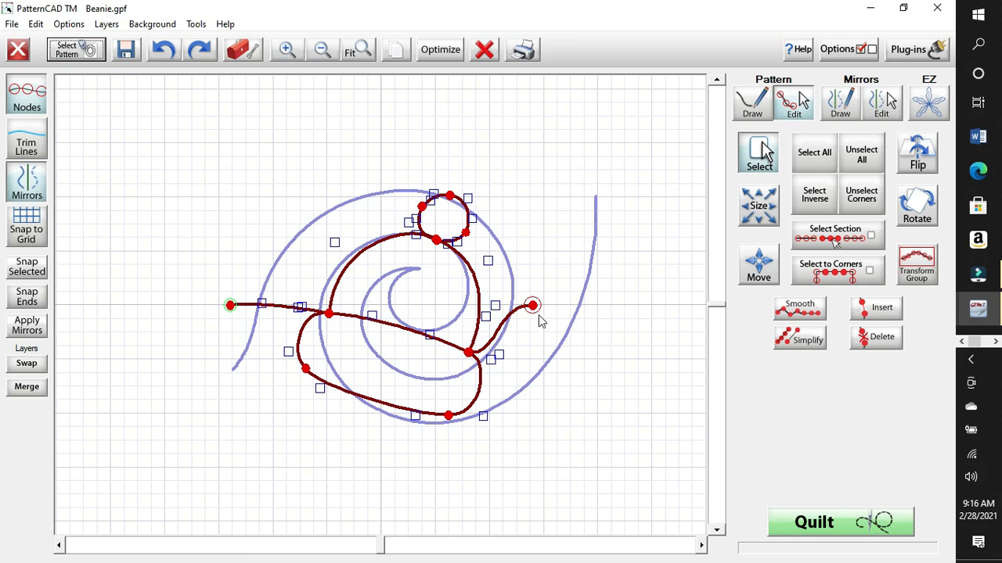
pyautogui.moveTo(537, 310); pyautogui.dragTo(679, 300)
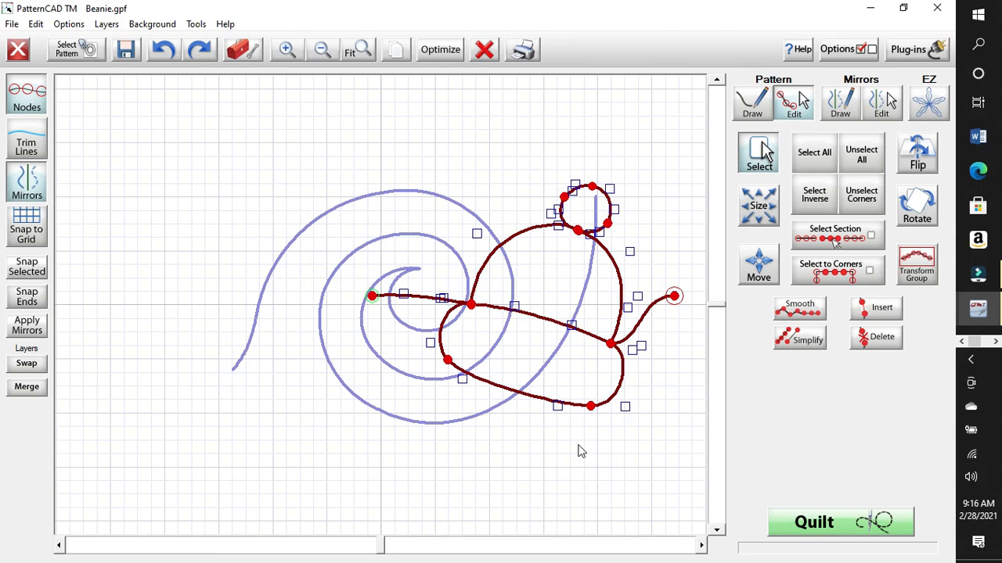
pyautogui.moveTo(470, 303); pyautogui.dragTo(695, 207)
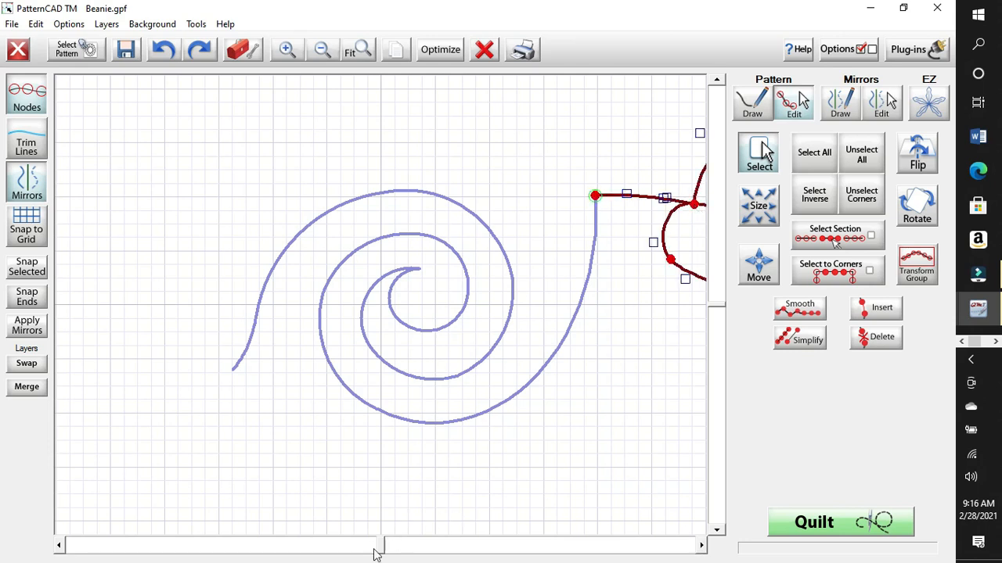
pyautogui.moveTo(381, 553); pyautogui.dragTo(407, 552)
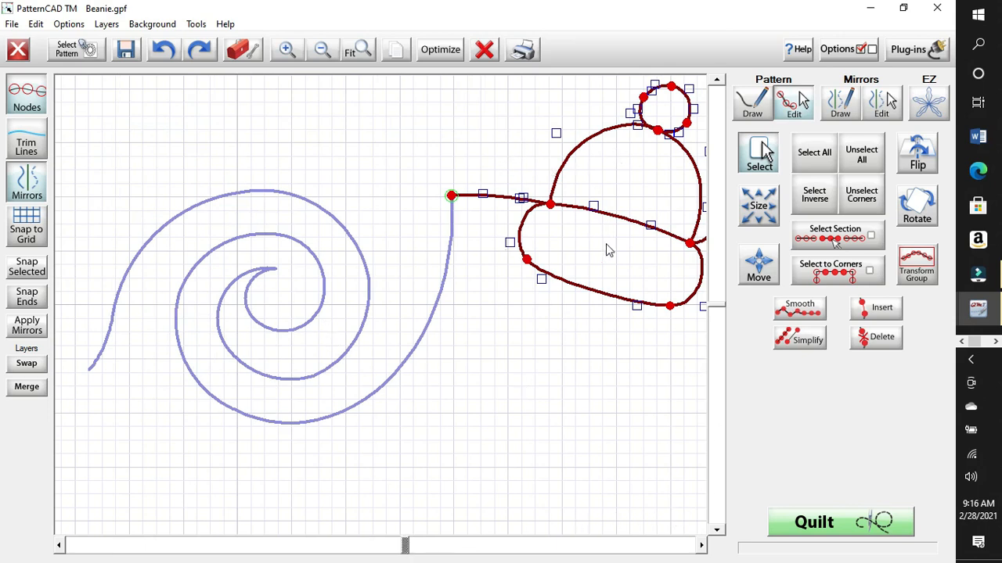
pyautogui.click(717, 80)
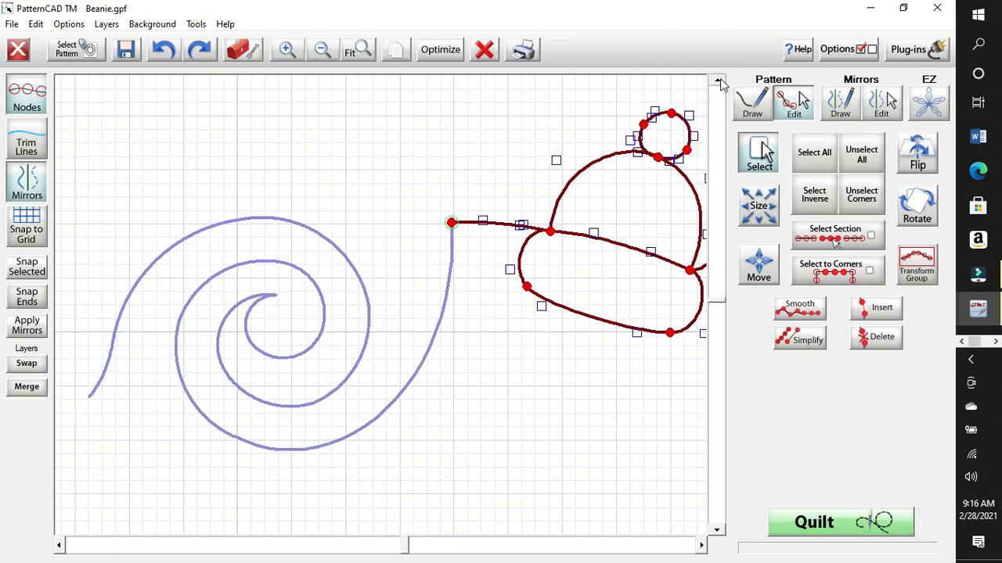
pyautogui.click(717, 81)
pyautogui.click(701, 546)
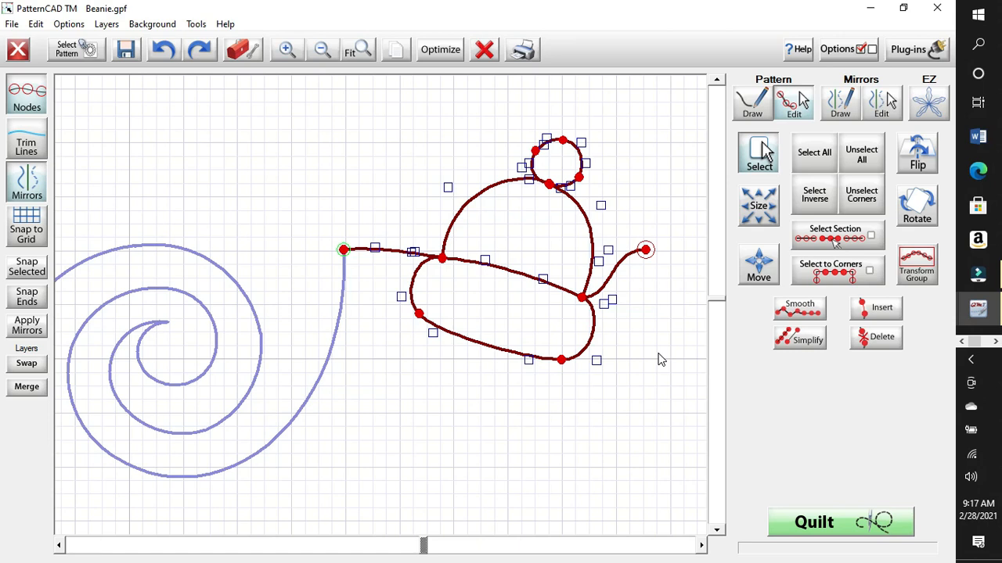
# Try widening the selected beanie pattern horizontally in repeated tiny size steps
pyautogui.click(759, 206)
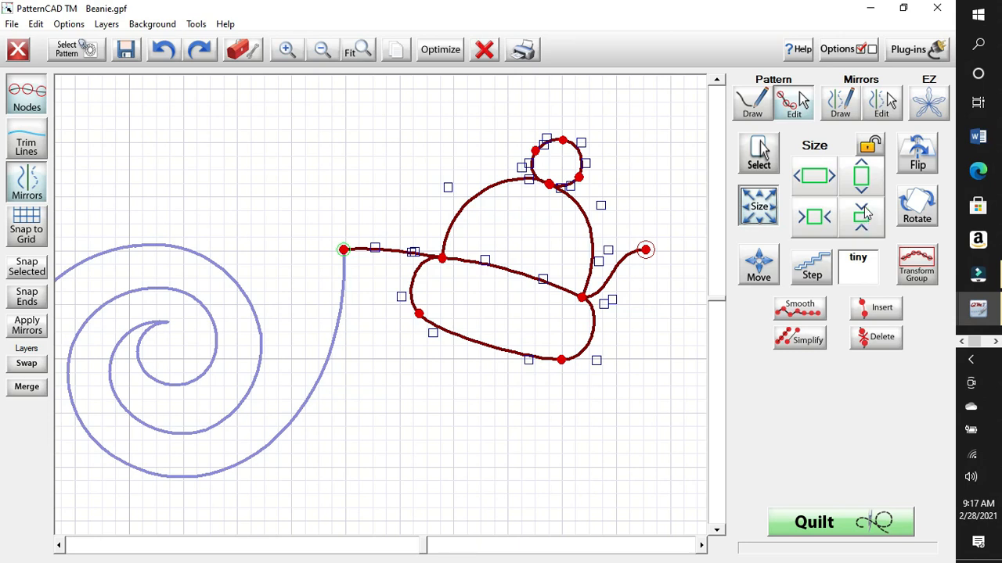
pyautogui.click(815, 182)
pyautogui.click(815, 183)
pyautogui.click(815, 183)
pyautogui.click(815, 182)
pyautogui.click(814, 182)
pyautogui.click(815, 182)
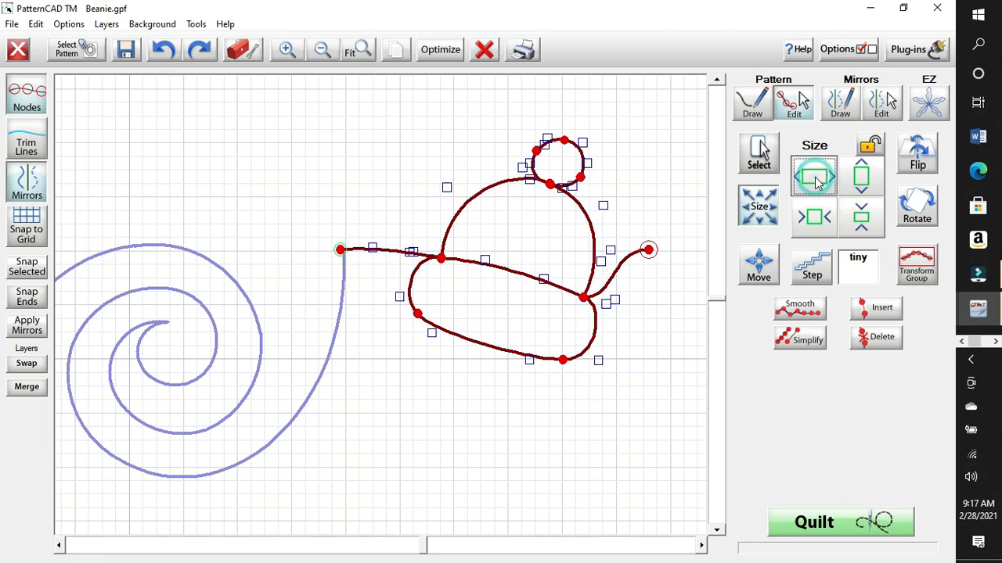
pyautogui.click(815, 183)
pyautogui.click(815, 181)
pyautogui.click(815, 181)
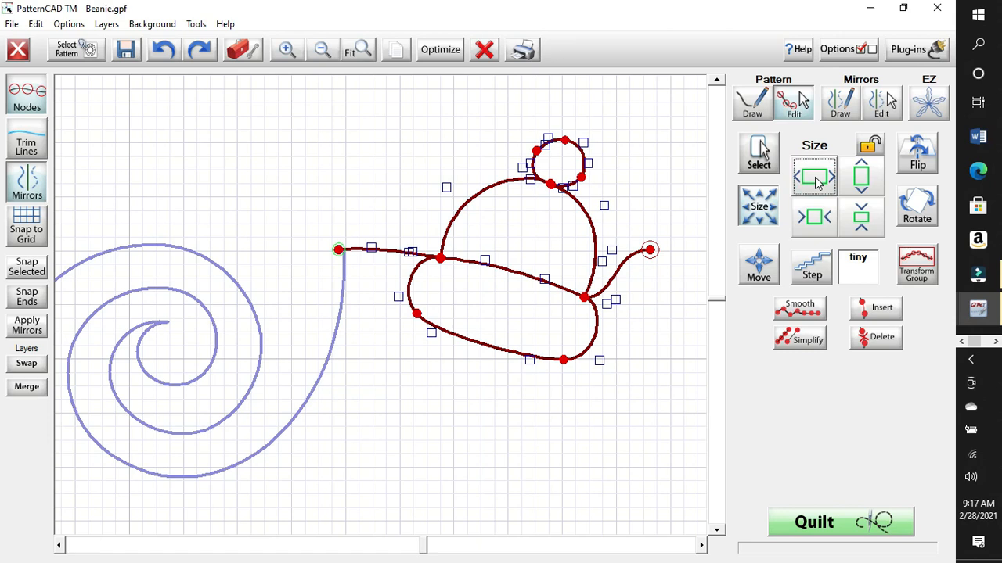
# Set the size step to Medium and widen the beanie by two steps, with proportions left unlocked
pyautogui.click(818, 275)
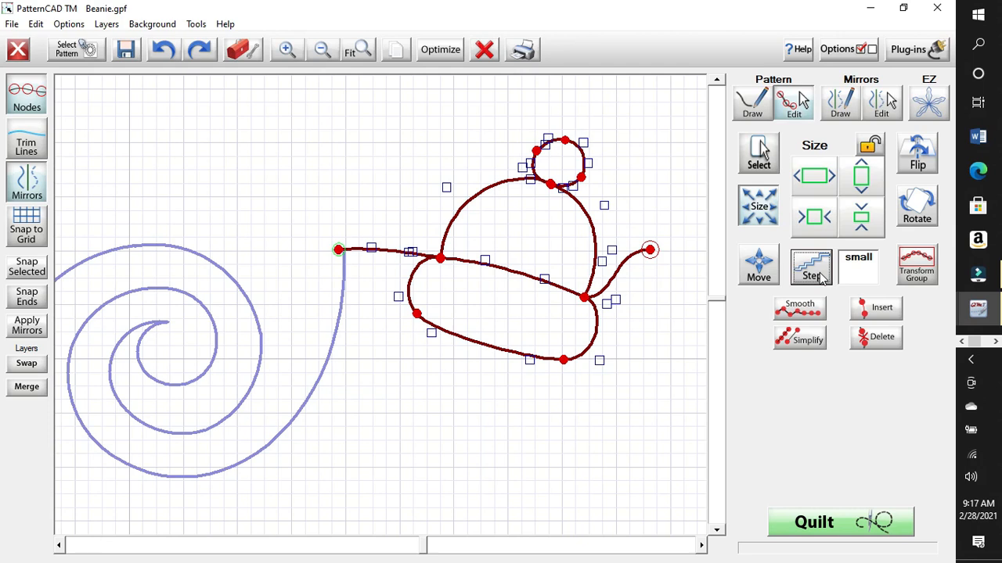
pyautogui.click(818, 275)
pyautogui.click(818, 180)
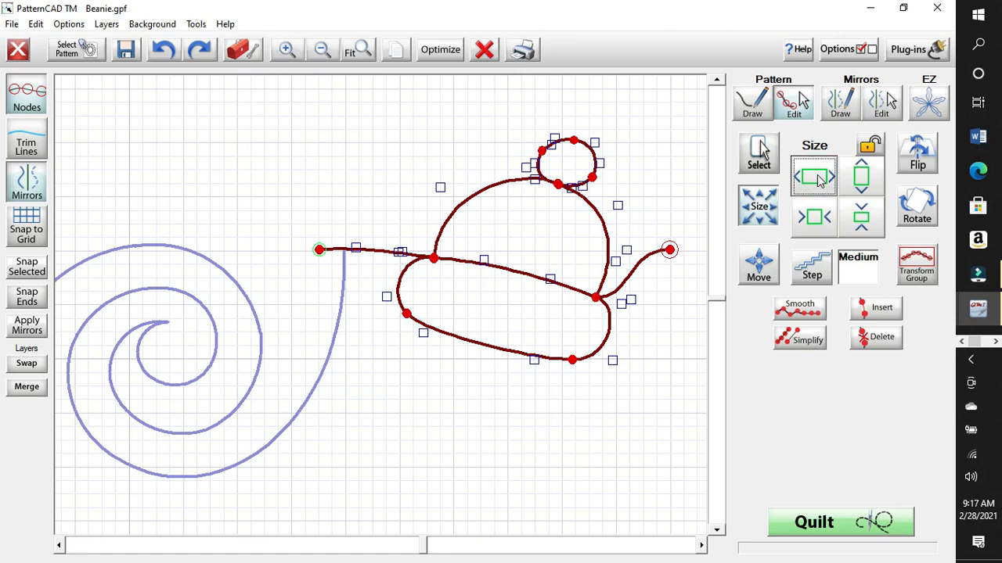
pyautogui.click(819, 180)
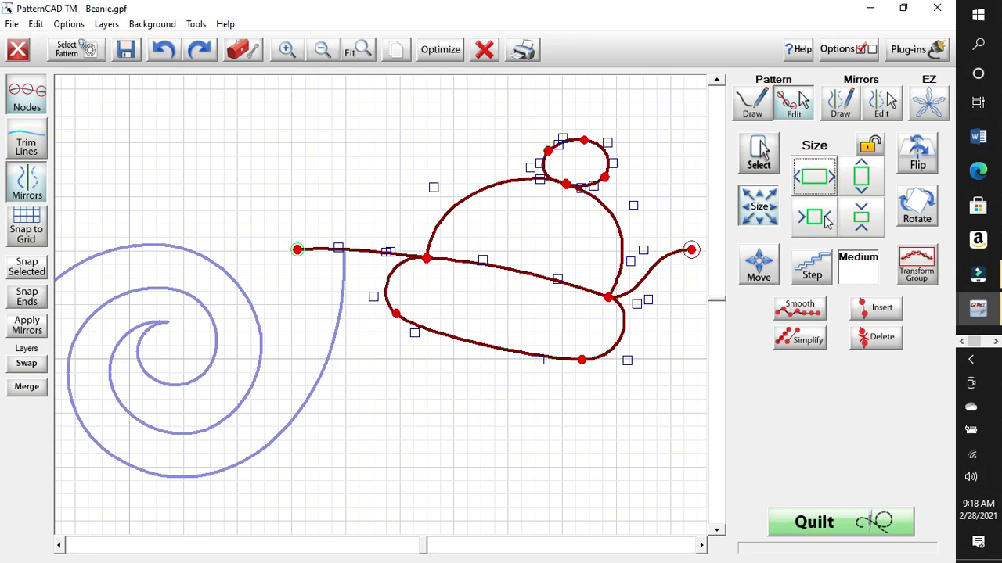
pyautogui.click(872, 148)
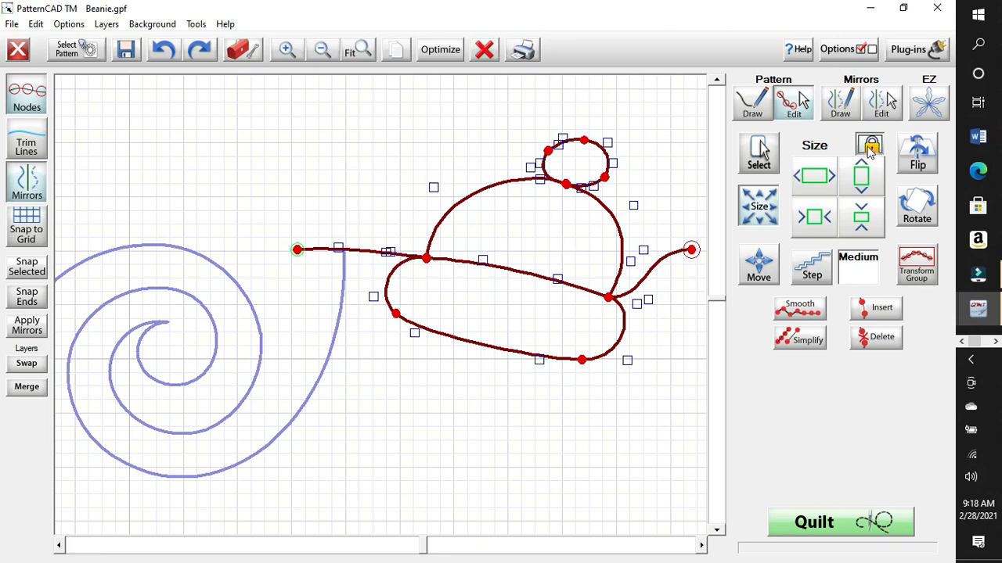
pyautogui.click(870, 147)
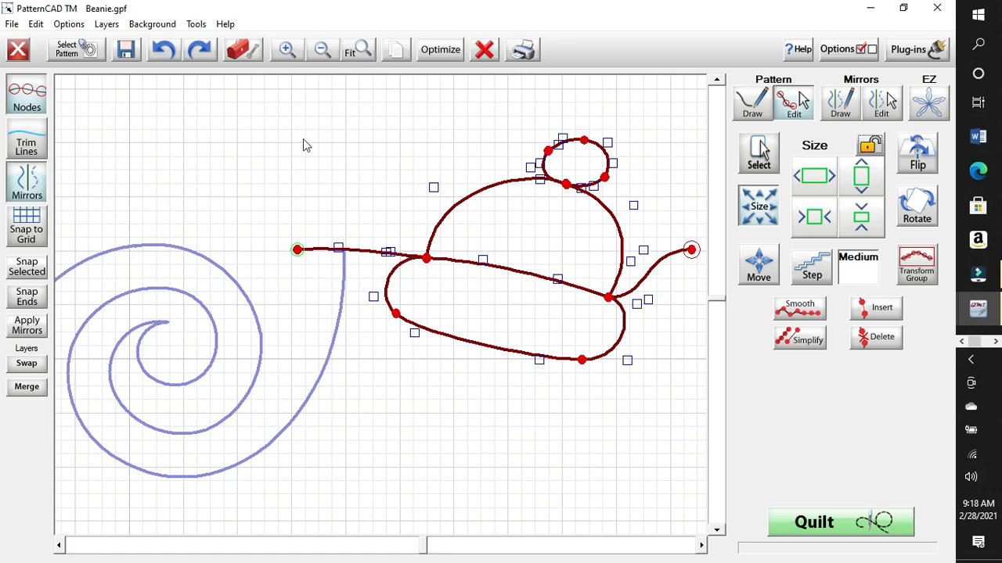
# Undo all widening of the beanie, keeping its start node joined to the spiral's end point
pyautogui.click(165, 59)
pyautogui.click(164, 59)
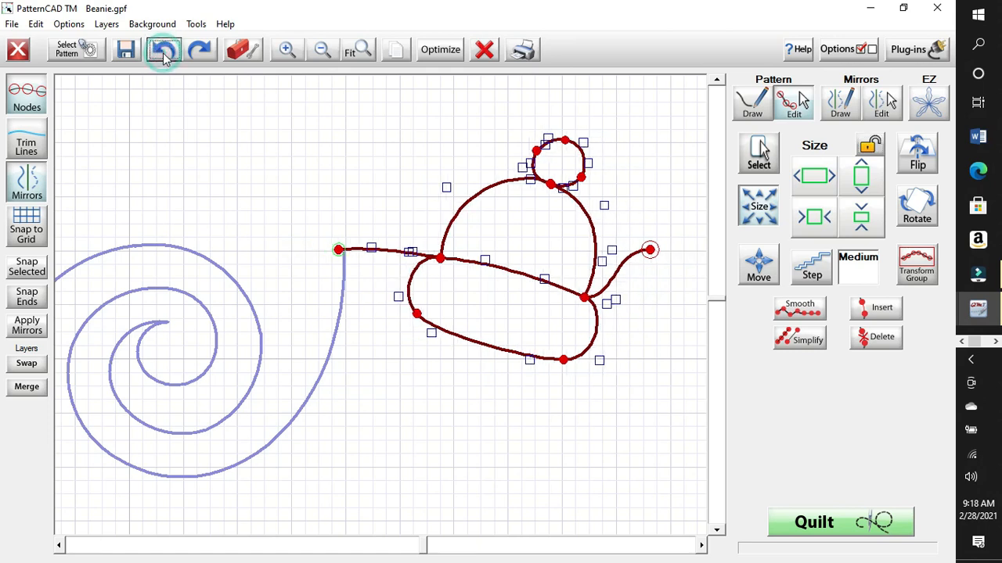
pyautogui.click(164, 59)
pyautogui.click(165, 59)
pyautogui.click(165, 52)
pyautogui.click(165, 52)
pyautogui.click(164, 51)
pyautogui.click(164, 53)
pyautogui.click(164, 53)
pyautogui.click(165, 53)
pyautogui.click(165, 54)
pyautogui.click(165, 53)
pyautogui.click(164, 53)
pyautogui.click(165, 53)
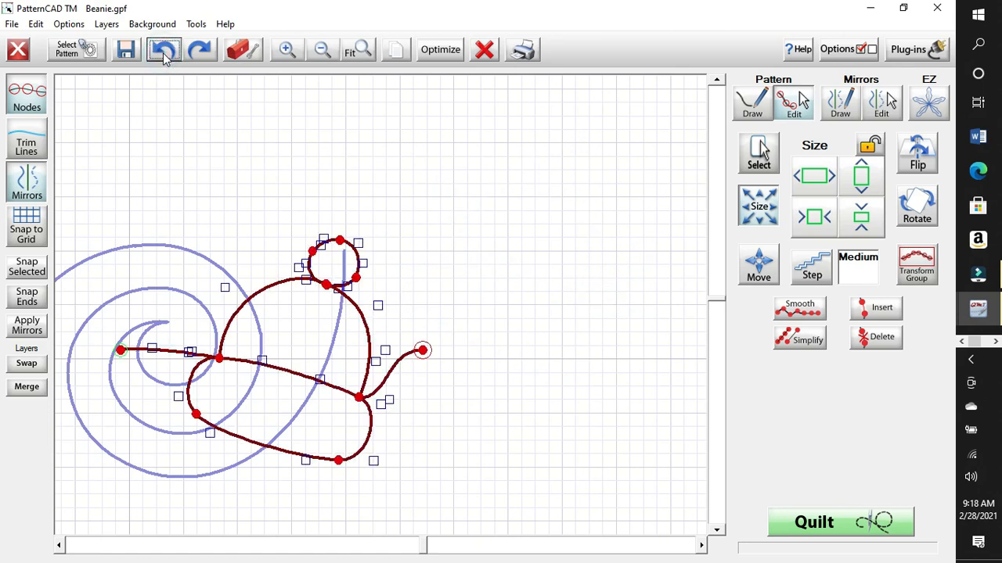
pyautogui.click(205, 53)
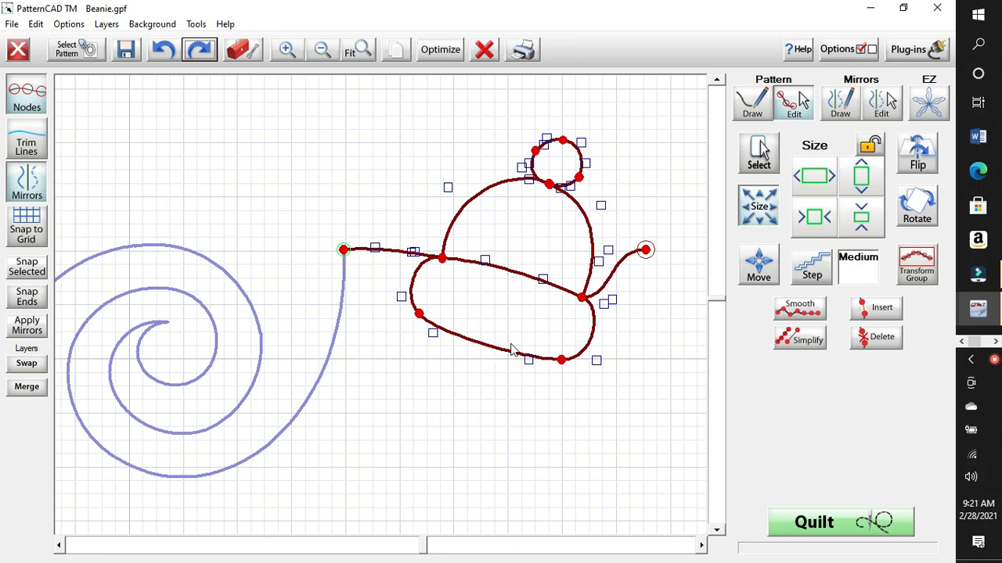
# Lock the size proportions and enlarge the selected beanie by two Medium steps
pyautogui.click(871, 148)
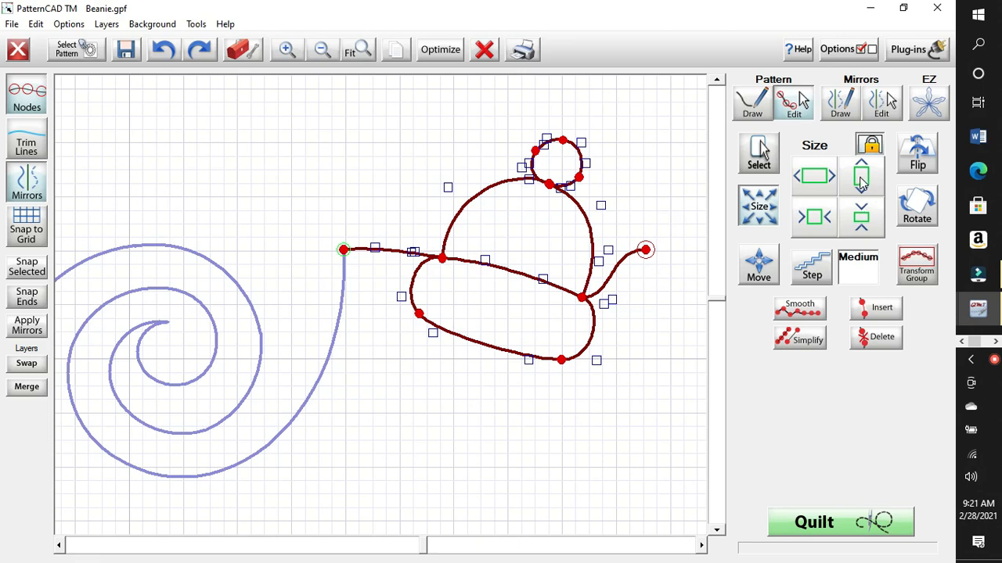
pyautogui.click(861, 178)
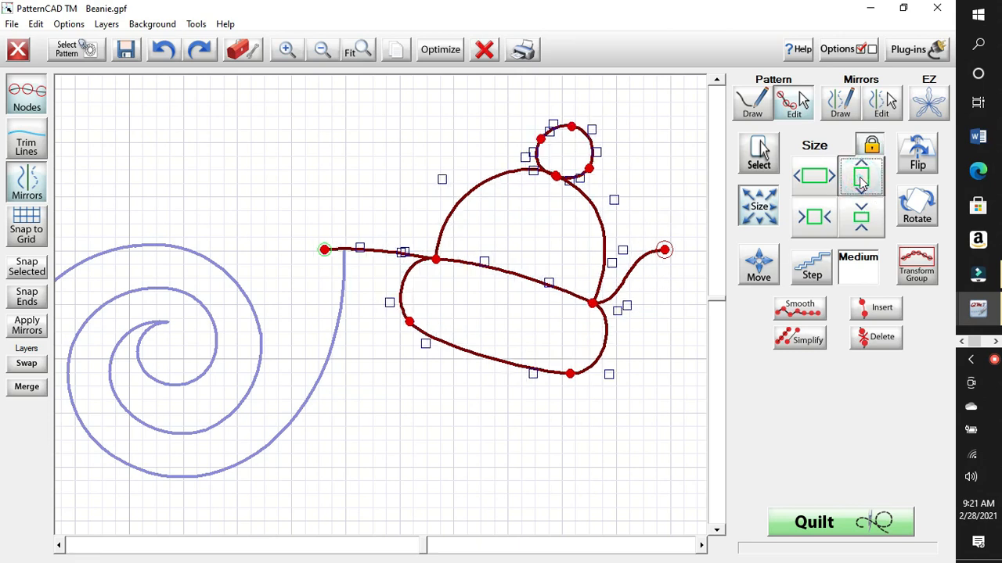
pyautogui.click(861, 178)
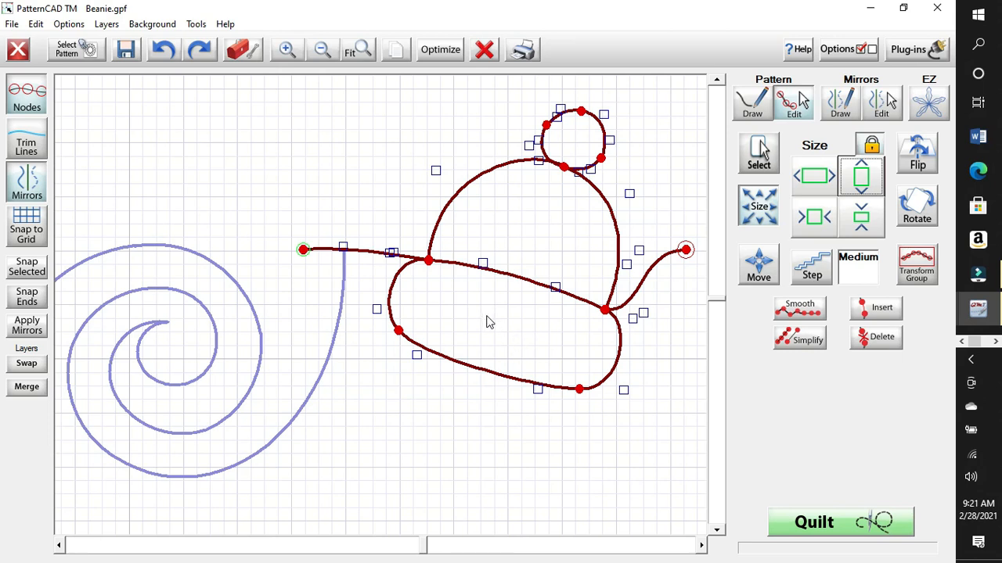
# Try moving the selected beanie down in repeated Medium steps
pyautogui.click(763, 267)
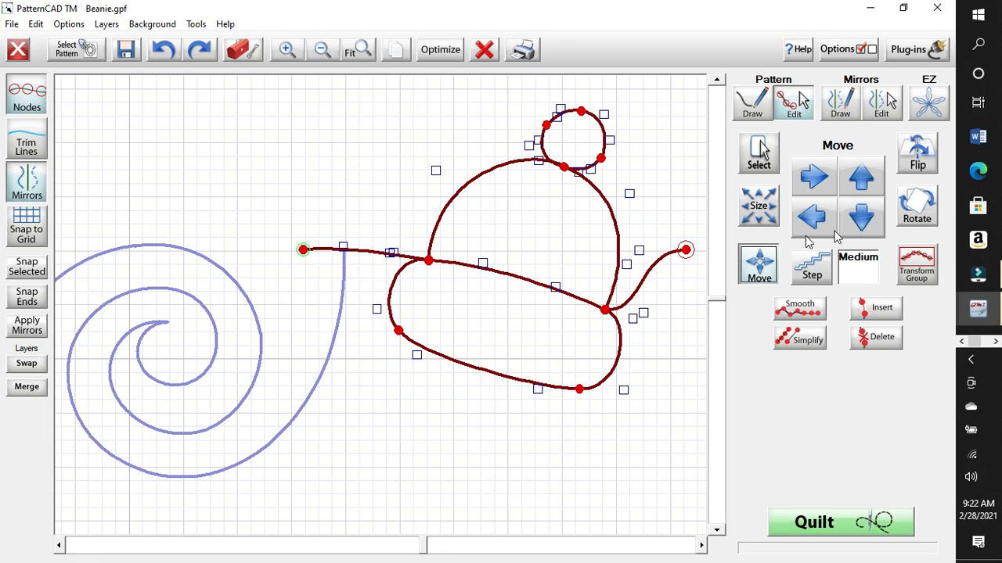
pyautogui.click(865, 224)
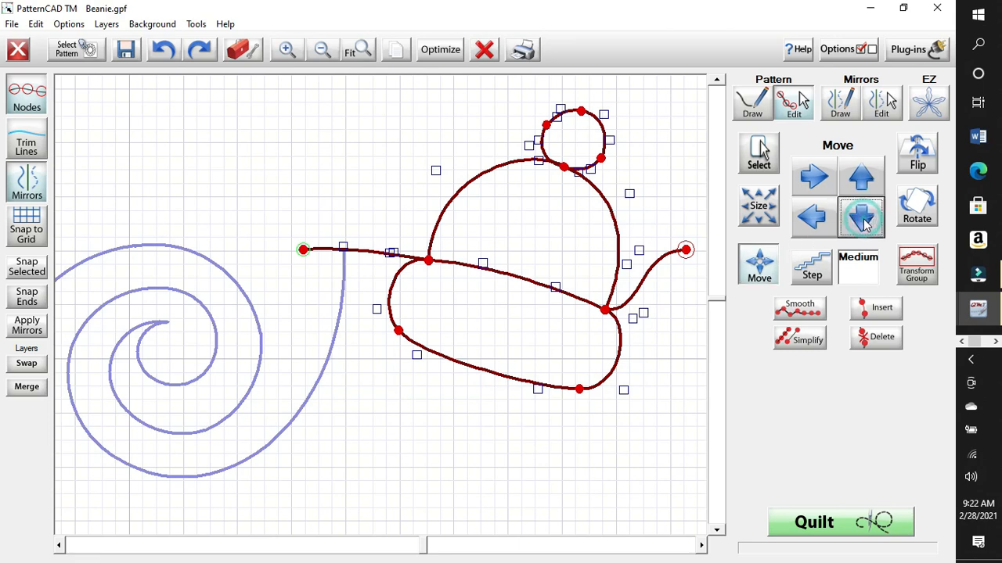
pyautogui.click(865, 224)
pyautogui.click(865, 224)
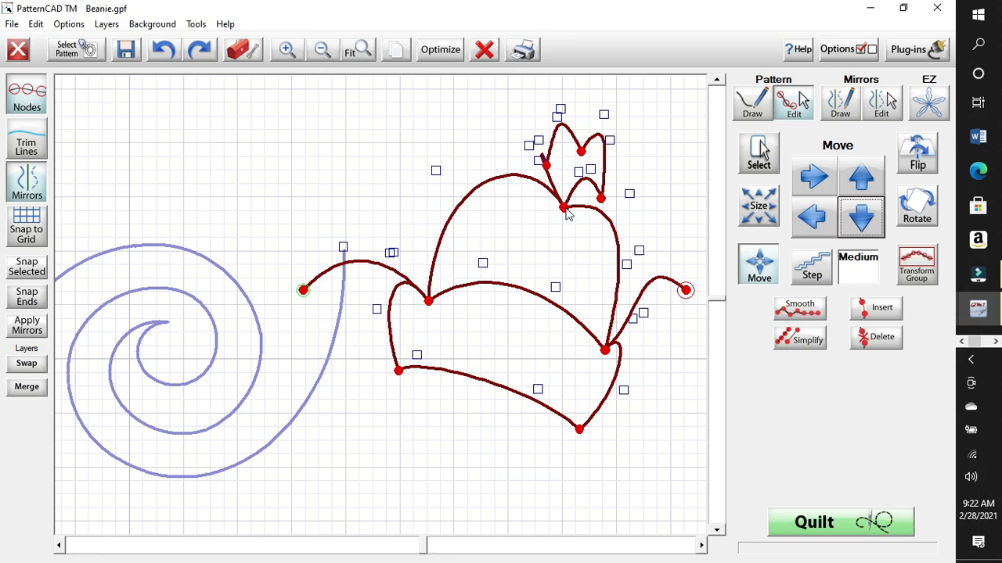
pyautogui.click(863, 221)
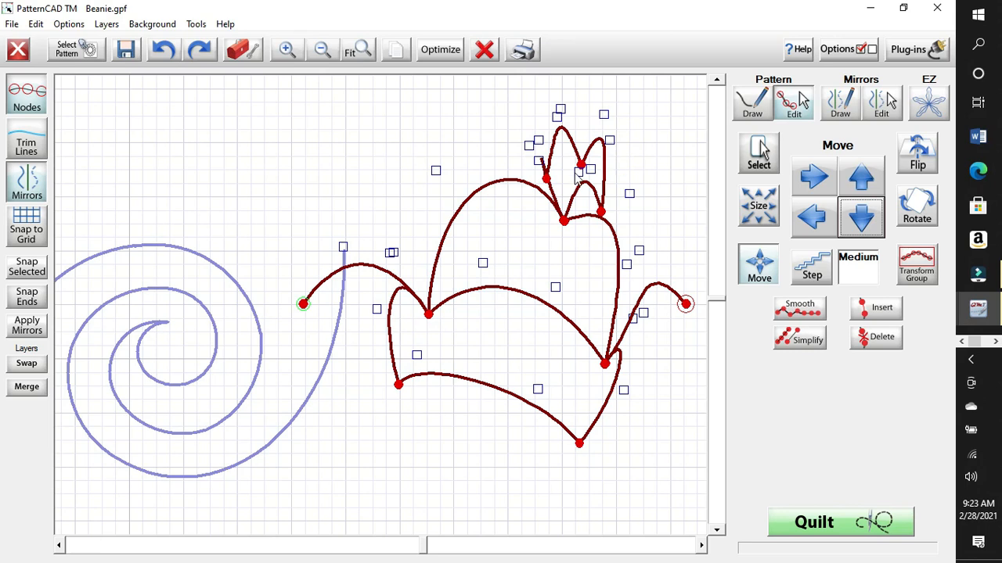
# Deselect the node where the pompom meets the hat and select the control handle beside the hat's right edge
pyautogui.click(565, 222)
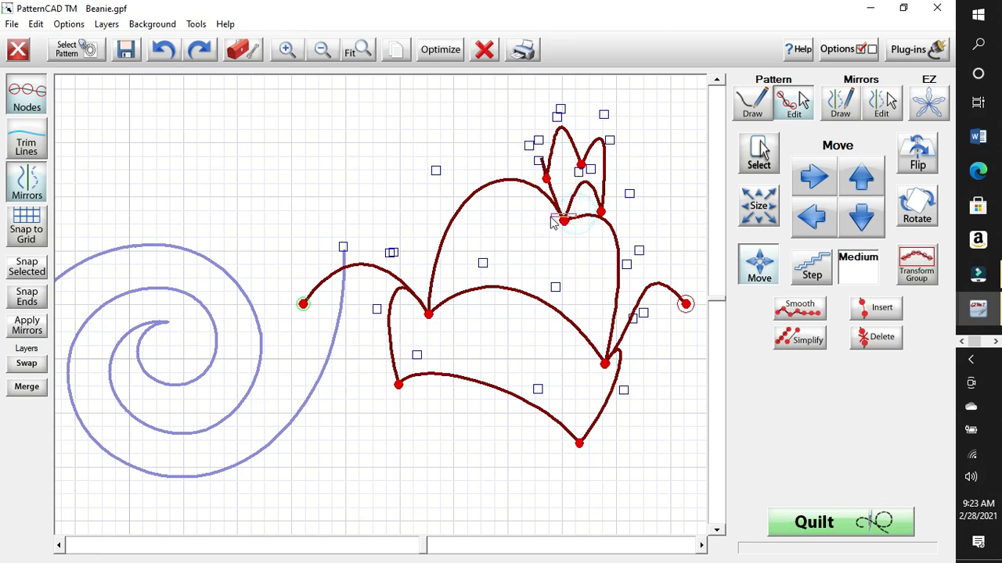
pyautogui.click(551, 239)
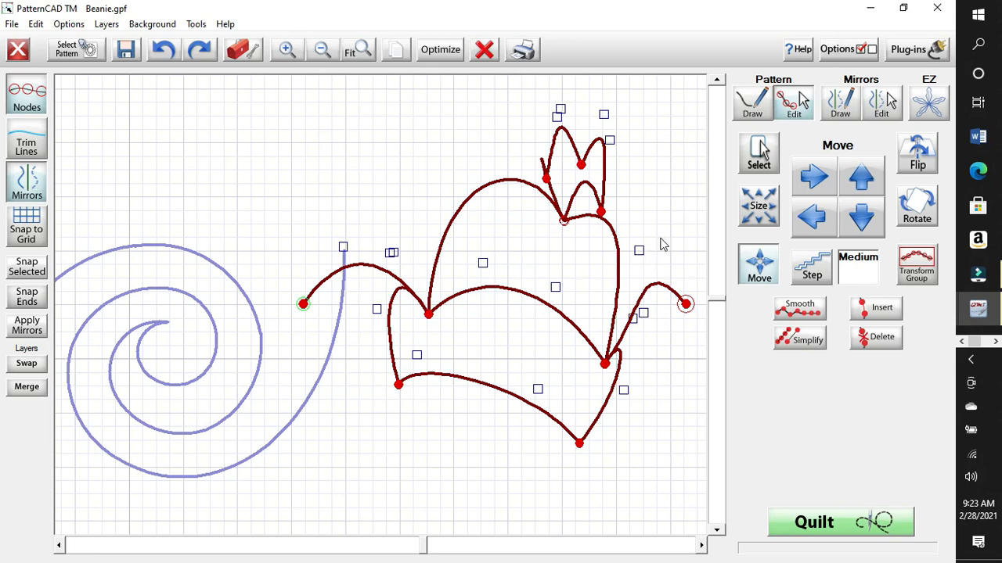
pyautogui.moveTo(659, 239); pyautogui.dragTo(631, 261)
# Undo all downward moves of the beanie and restore the full selection at the pompom node and the right-edge handle
pyautogui.click(161, 51)
pyautogui.click(161, 50)
pyautogui.click(160, 51)
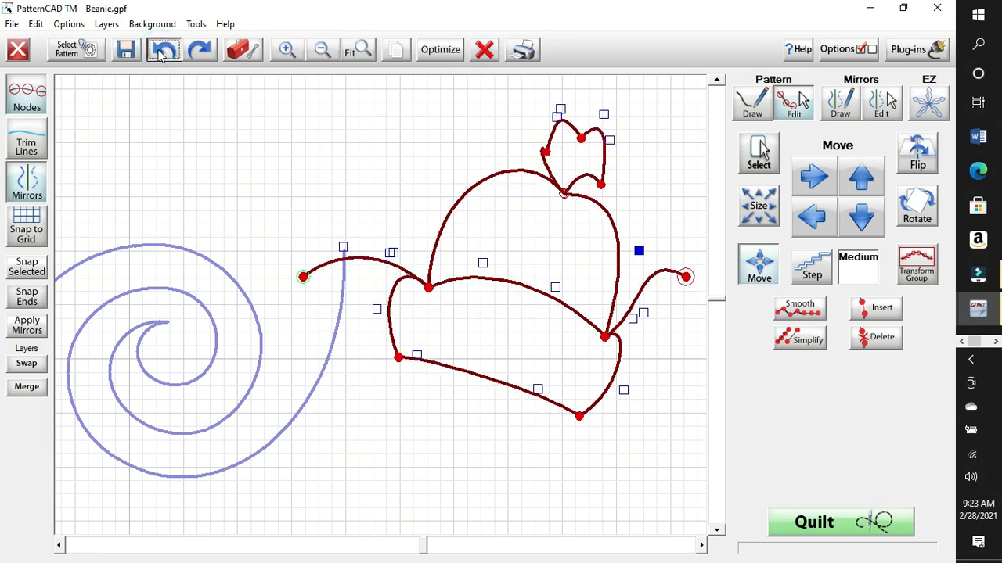
pyautogui.click(160, 51)
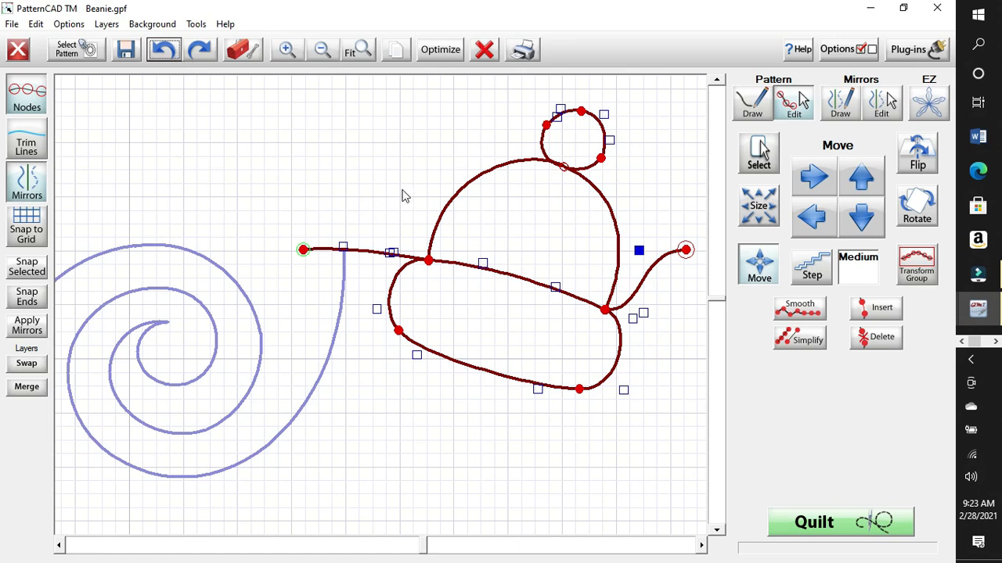
pyautogui.click(650, 236)
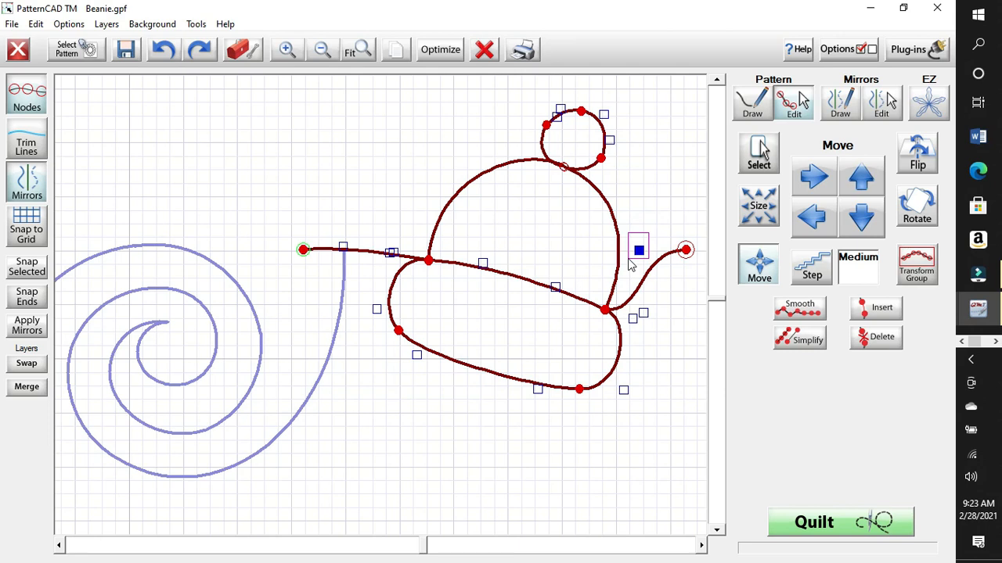
pyautogui.click(564, 167)
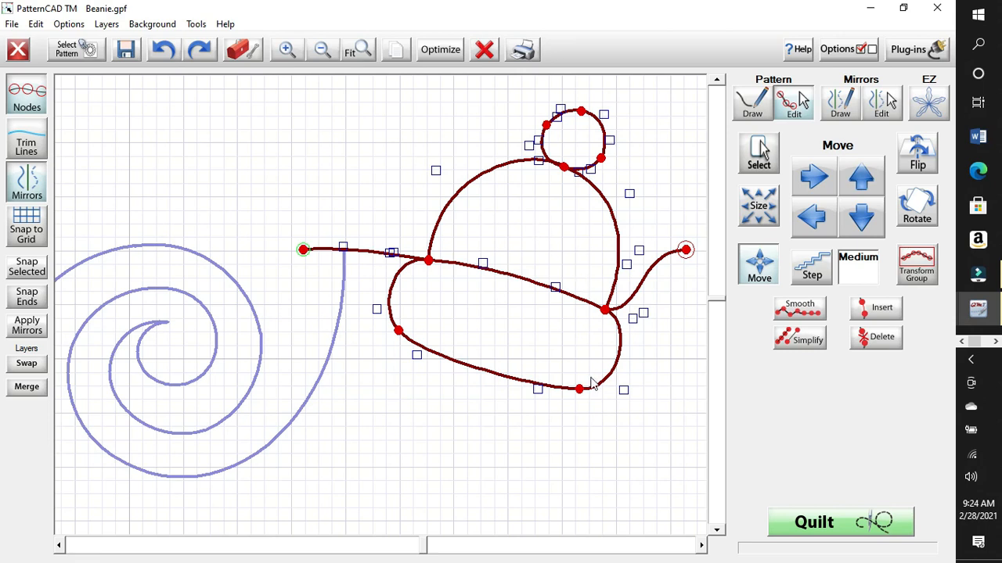
# Move the whole selected beanie right to the spiral's end and lower it so its start node sits below the end point
pyautogui.click(605, 311)
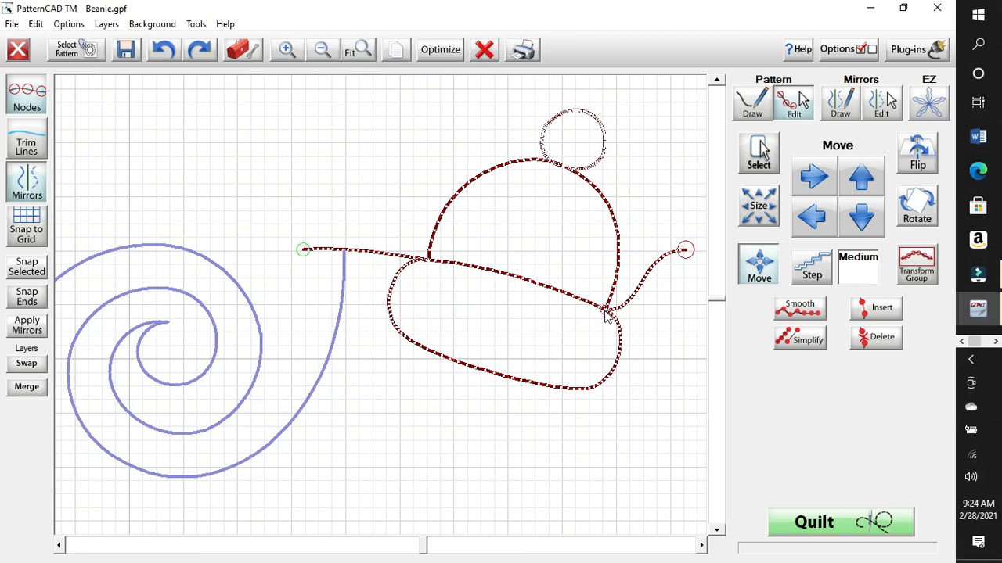
pyautogui.moveTo(605, 311); pyautogui.dragTo(647, 315)
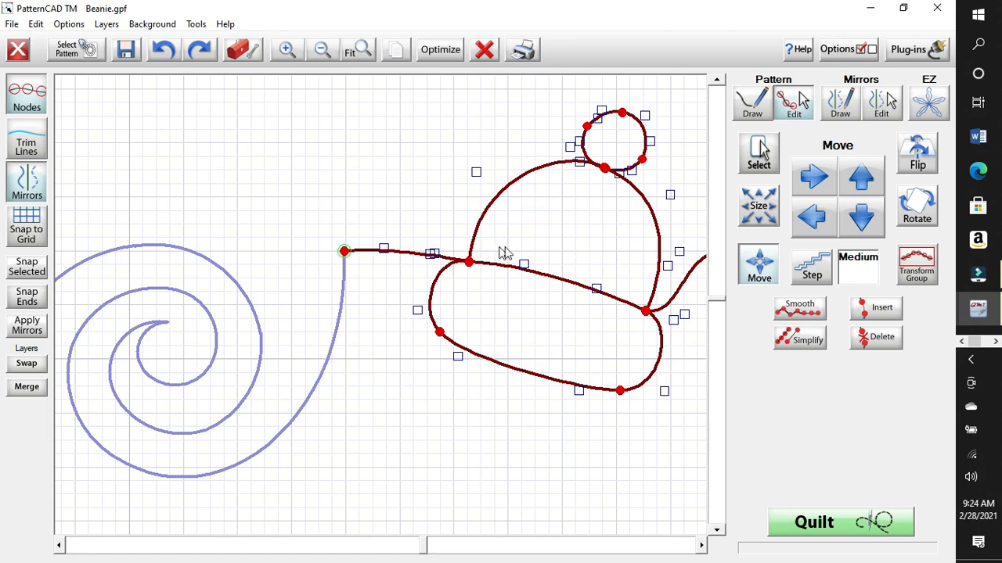
pyautogui.moveTo(647, 311)
pyautogui.mouseDown()
pyautogui.moveTo(655, 391)
pyautogui.moveTo(634, 407)
pyautogui.moveTo(652, 408)
pyautogui.moveTo(646, 401)
pyautogui.mouseUp()
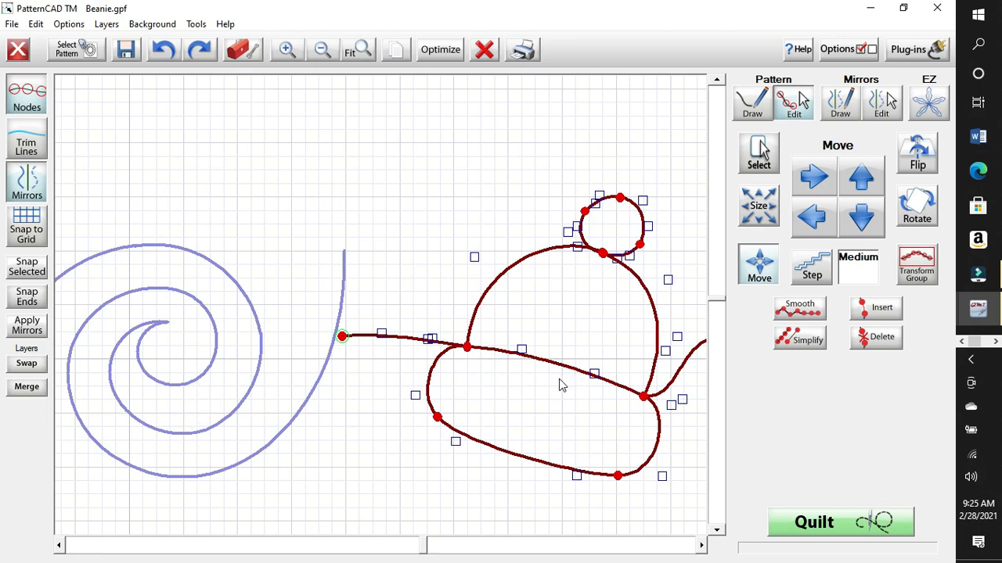
# Merge the spiral and beanie layers and unselect all nodes
pyautogui.click(29, 391)
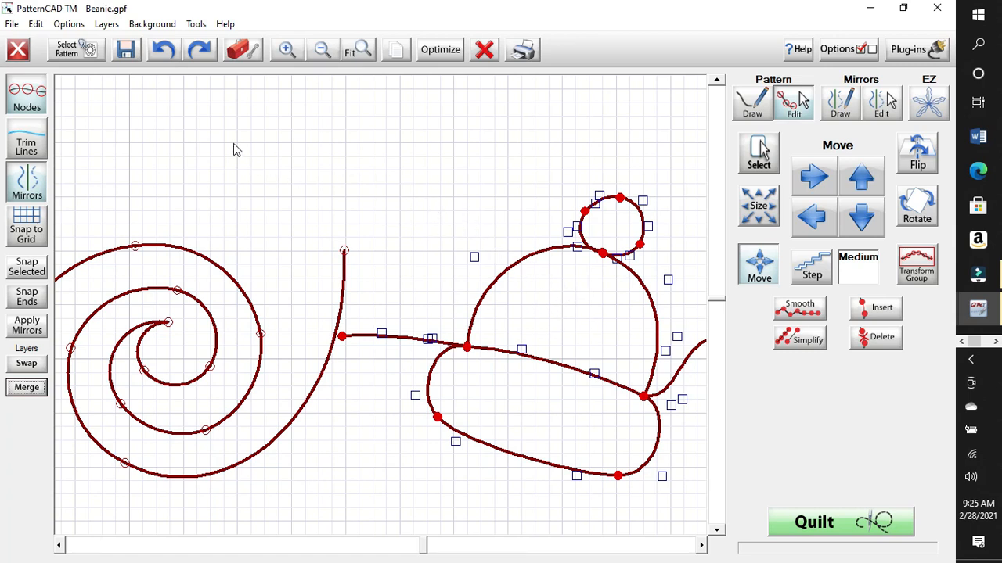
pyautogui.click(36, 26)
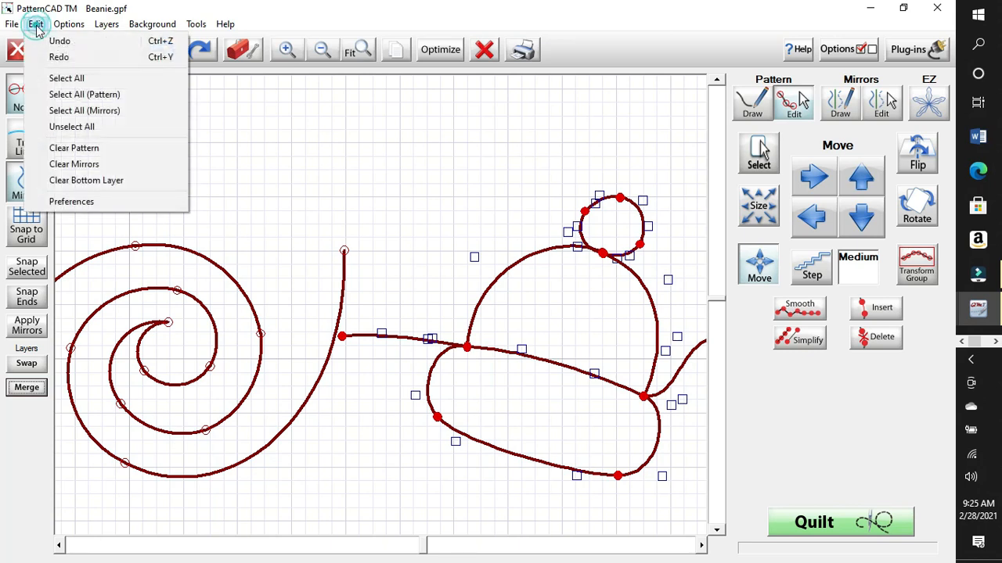
pyautogui.click(62, 129)
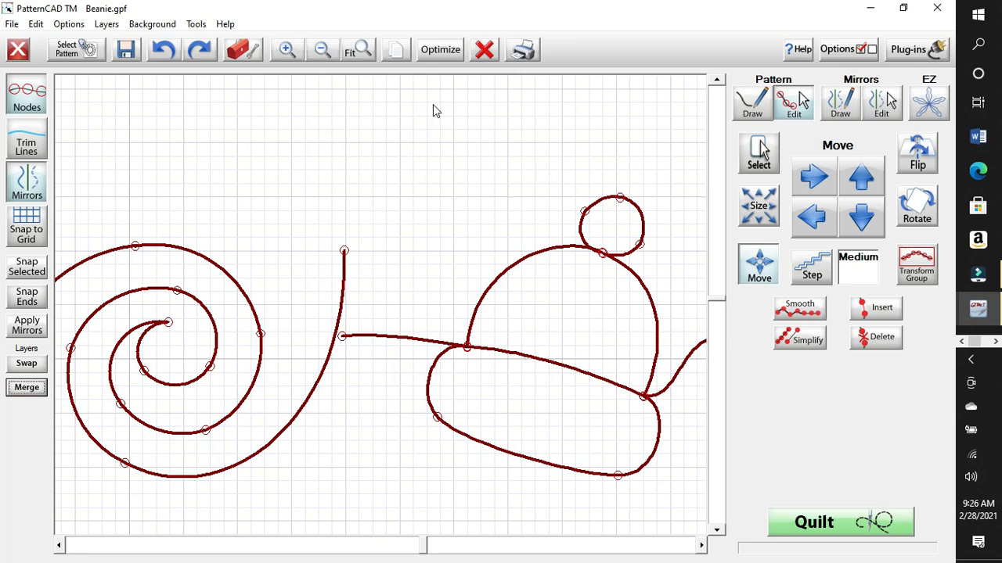
# Try joining the spiral and beanie by removing the trim line between them in Optimization, and reset the change
pyautogui.click(442, 54)
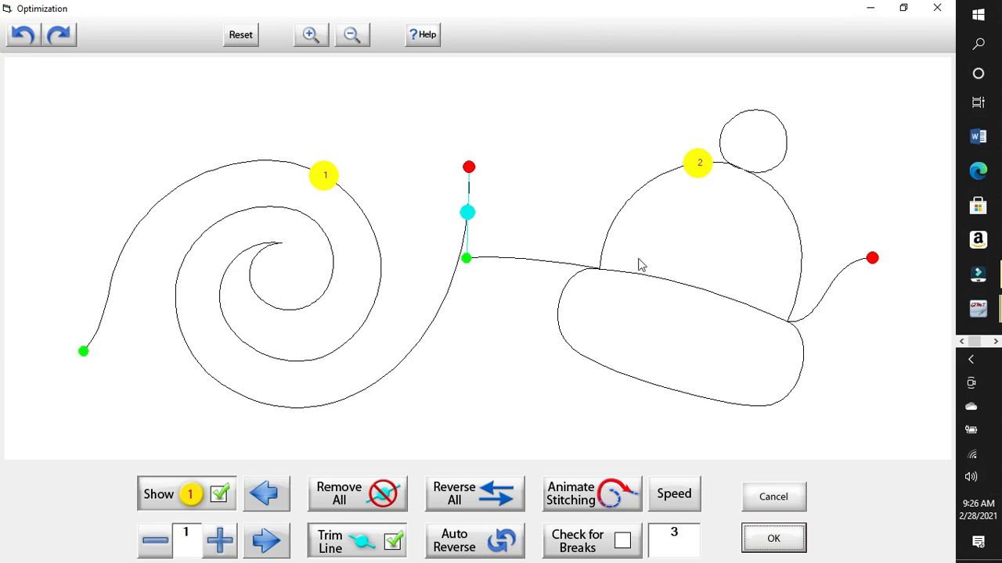
pyautogui.click(470, 268)
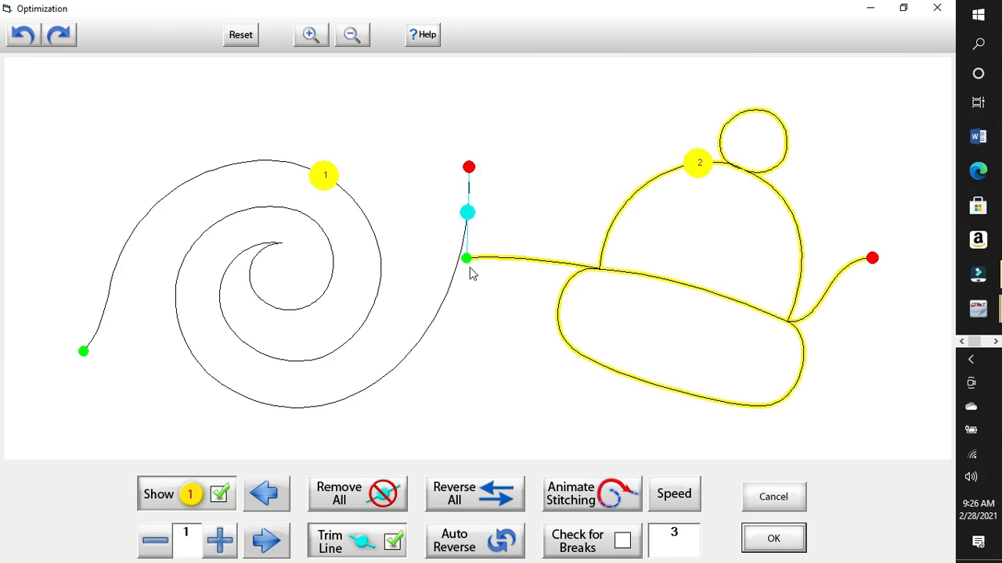
pyautogui.click(469, 213)
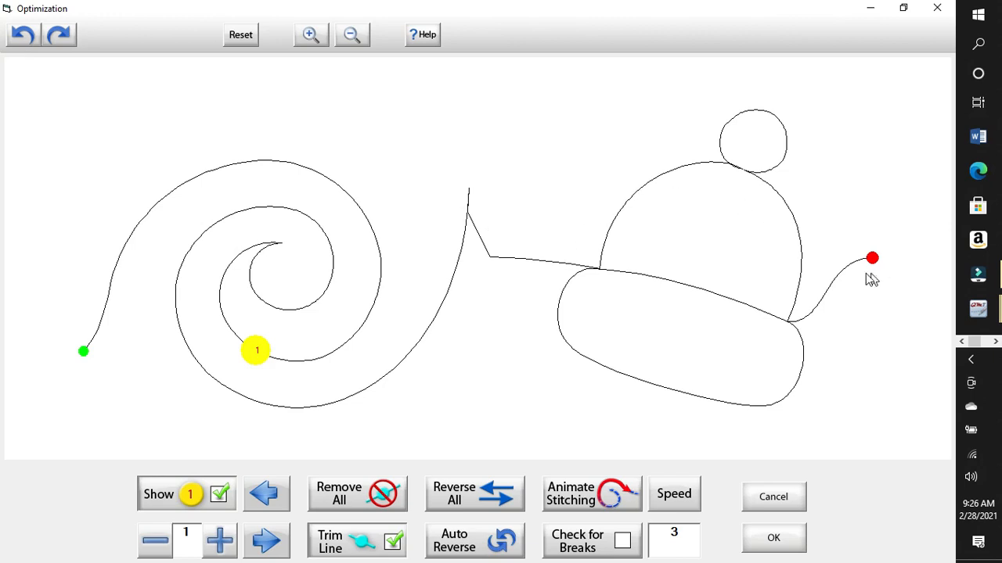
pyautogui.click(804, 256)
pyautogui.click(241, 36)
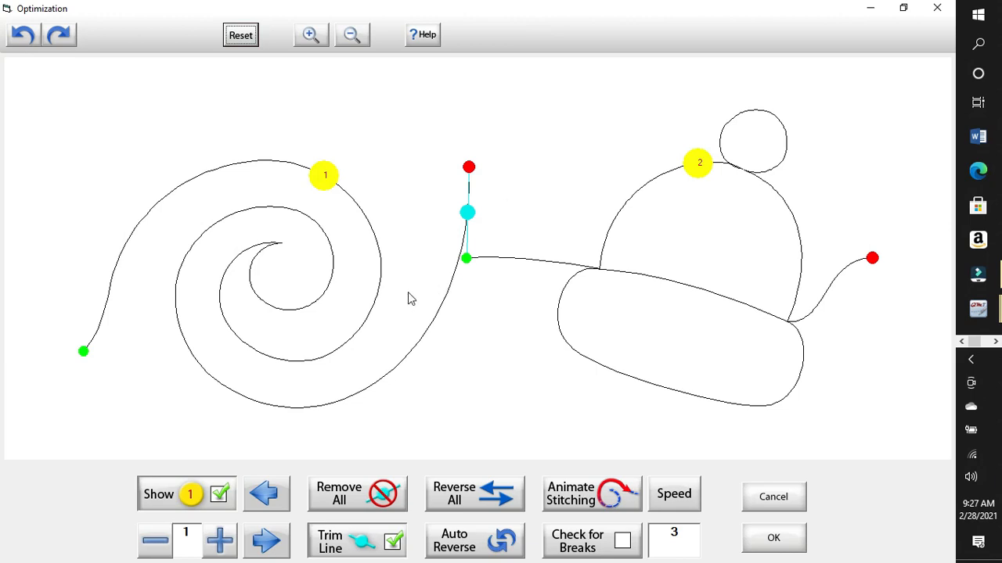
# Animate the stitching order of the spiral and beanie, and accept the optimization with the trim line kept
pyautogui.click(617, 502)
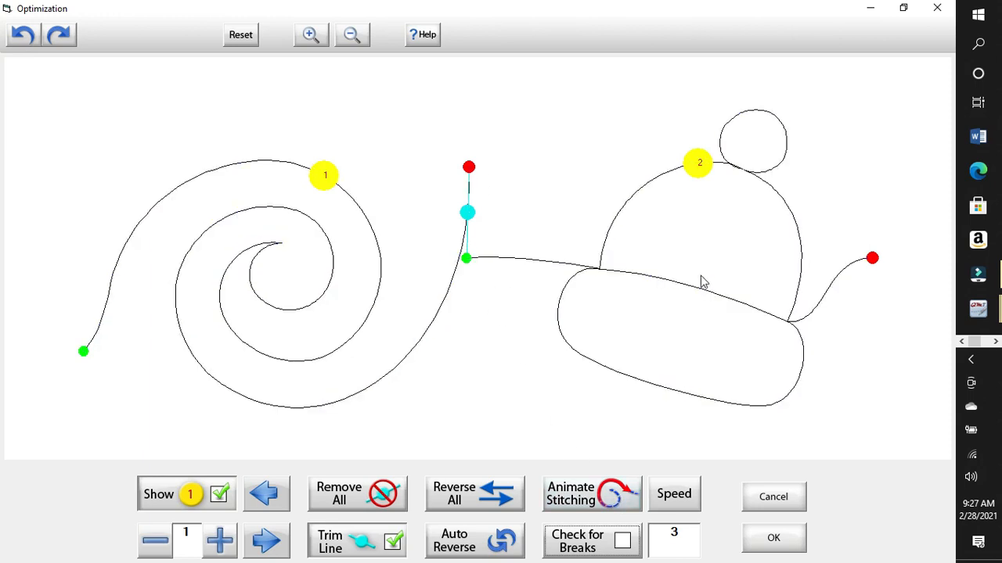
pyautogui.click(436, 192)
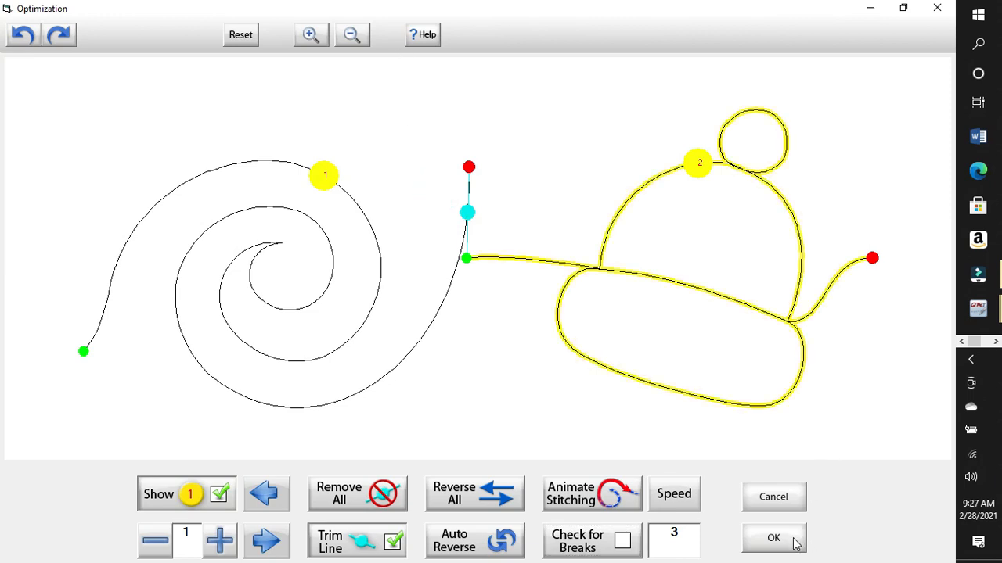
pyautogui.click(794, 540)
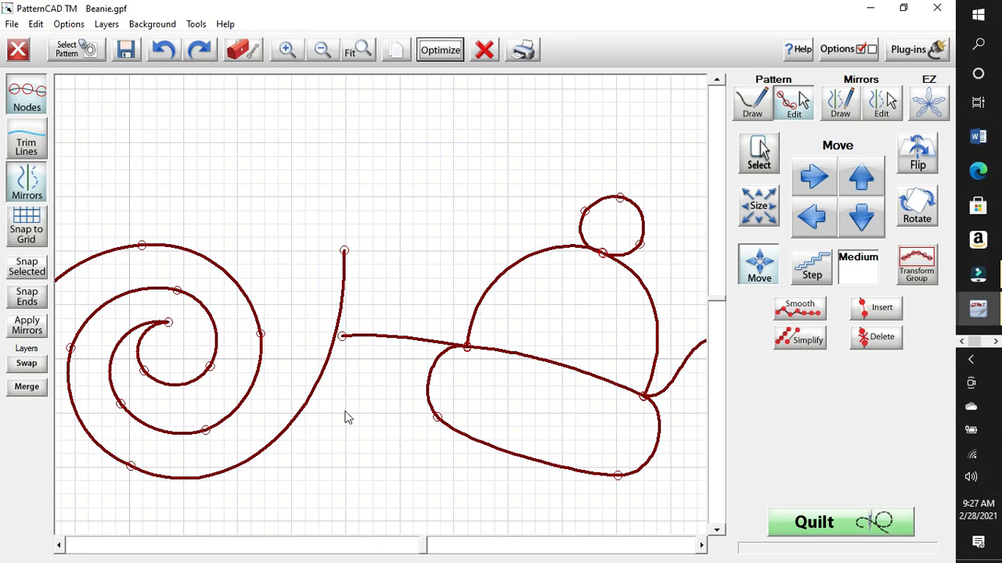
# Select the spiral's end node and move it down onto the beanie's start node
pyautogui.moveTo(329, 237); pyautogui.dragTo(359, 274)
pyautogui.moveTo(333, 327); pyautogui.dragTo(313, 287)
pyautogui.moveTo(345, 249)
pyautogui.mouseDown()
pyautogui.moveTo(351, 261)
pyautogui.moveTo(336, 347)
pyautogui.moveTo(343, 338)
pyautogui.mouseUp()
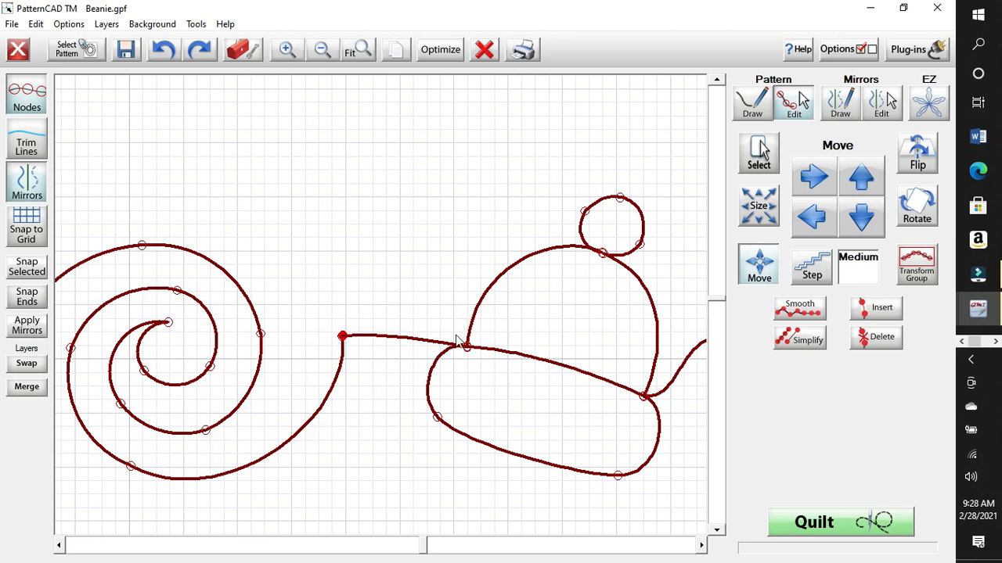
# Select the two nodes of the beanie's lead-in line and shift its start node precisely onto the spiral's end node
pyautogui.moveTo(457, 337); pyautogui.dragTo(476, 352)
pyautogui.moveTo(313, 320); pyautogui.dragTo(371, 373)
pyautogui.click(285, 51)
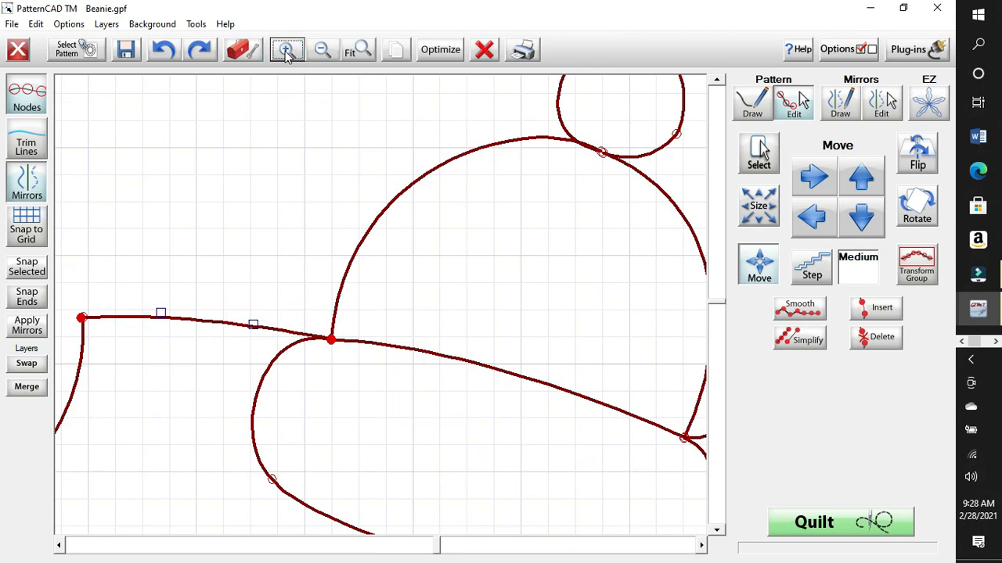
pyautogui.moveTo(441, 550); pyautogui.dragTo(415, 550)
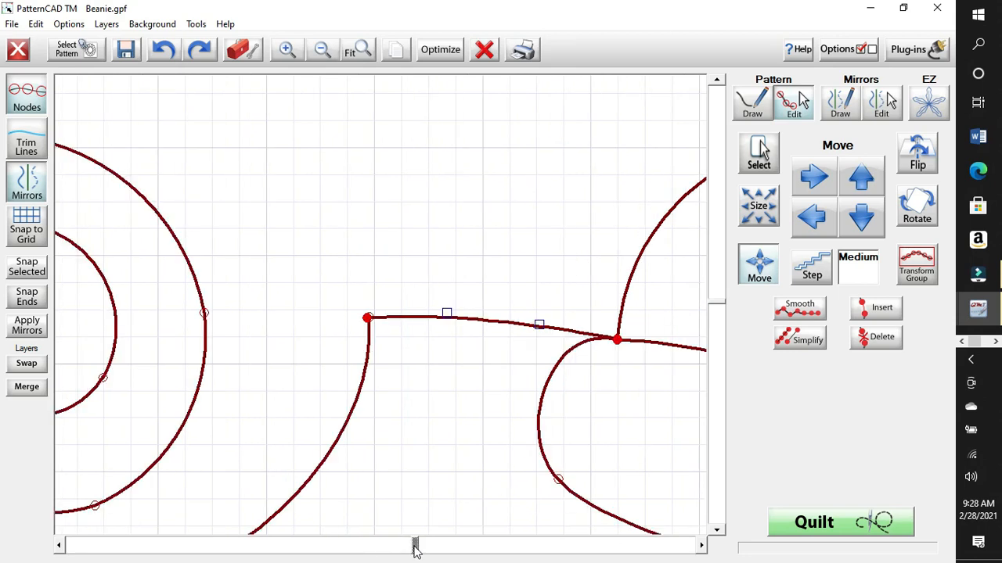
pyautogui.click(286, 49)
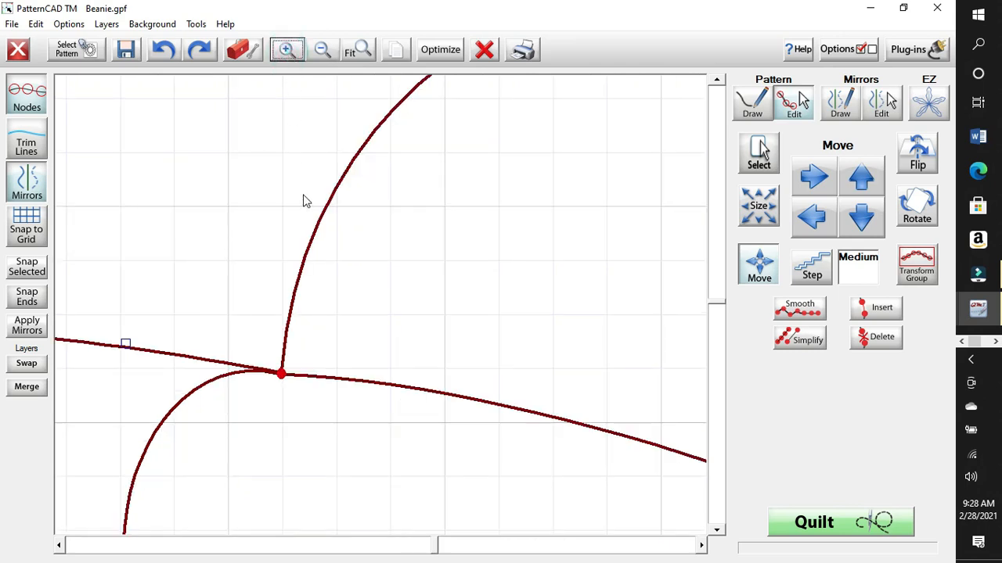
pyautogui.click(432, 546)
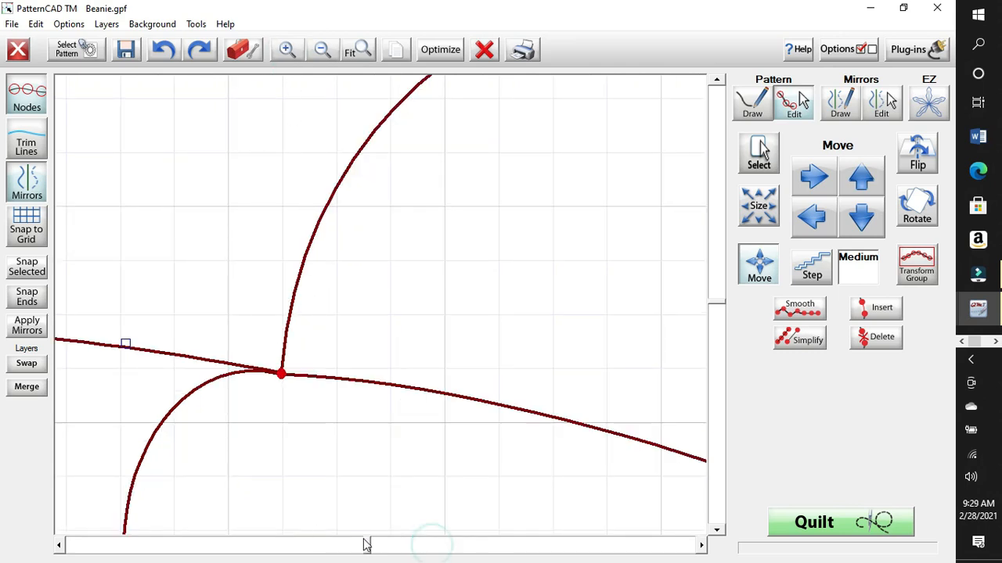
pyautogui.click(363, 545)
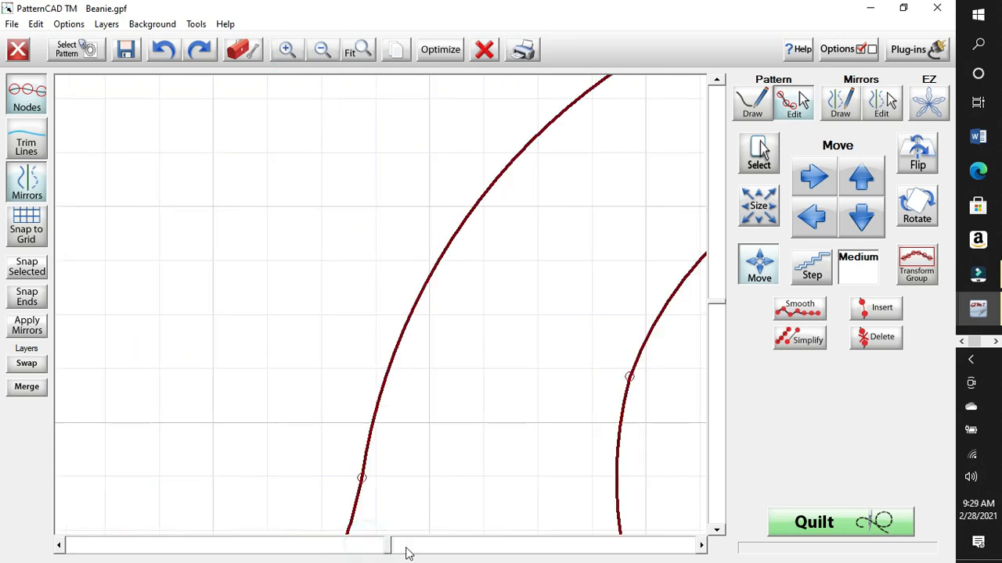
pyautogui.click(407, 547)
pyautogui.moveTo(403, 546)
pyautogui.mouseDown()
pyautogui.moveTo(429, 548)
pyautogui.moveTo(409, 555)
pyautogui.moveTo(434, 545)
pyautogui.moveTo(408, 547)
pyautogui.mouseUp()
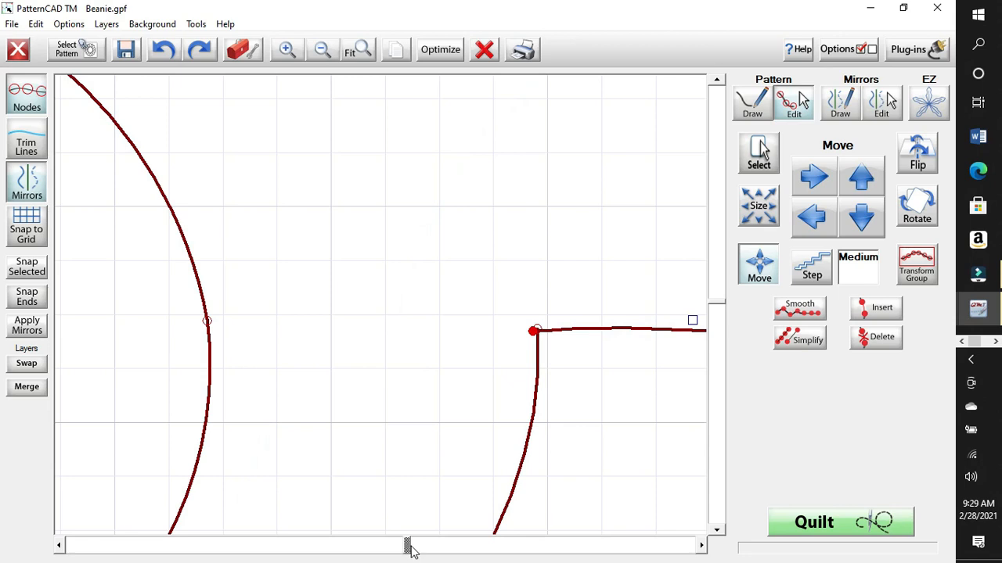
pyautogui.moveTo(534, 331)
pyautogui.mouseDown()
pyautogui.moveTo(501, 333)
pyautogui.moveTo(514, 295)
pyautogui.moveTo(518, 321)
pyautogui.moveTo(538, 331)
pyautogui.mouseUp()
pyautogui.click(538, 329)
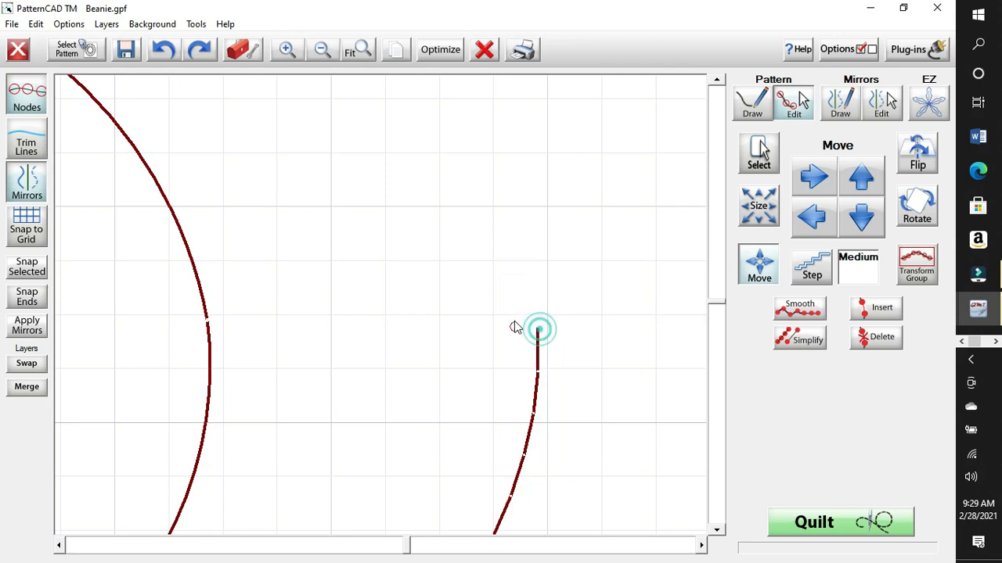
pyautogui.click(538, 329)
pyautogui.click(539, 329)
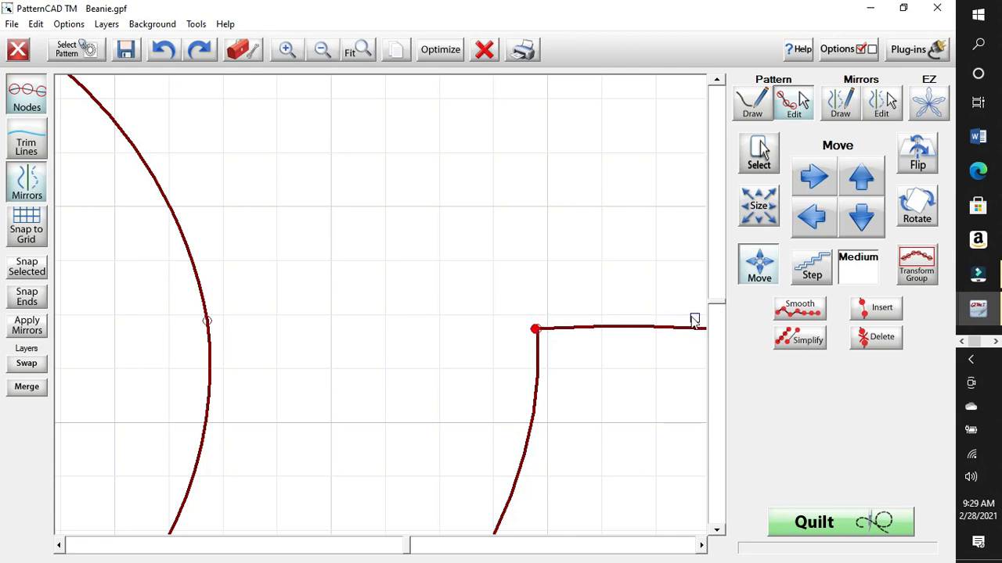
# Pull the beanie's start node and the spiral's end node slightly apart so both overlapping nodes can be selected separately
pyautogui.click(546, 324)
pyautogui.scroll(-3, 584, 288)
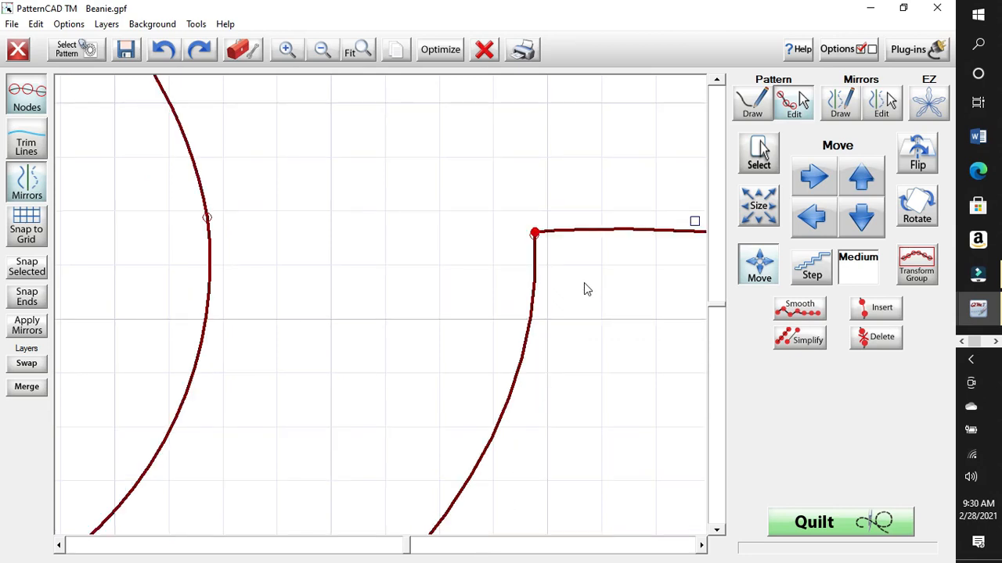
pyautogui.moveTo(535, 233); pyautogui.dragTo(538, 205)
pyautogui.moveTo(534, 234)
pyautogui.mouseDown()
pyautogui.moveTo(543, 236)
pyautogui.moveTo(525, 249)
pyautogui.mouseUp()
pyautogui.click(529, 250)
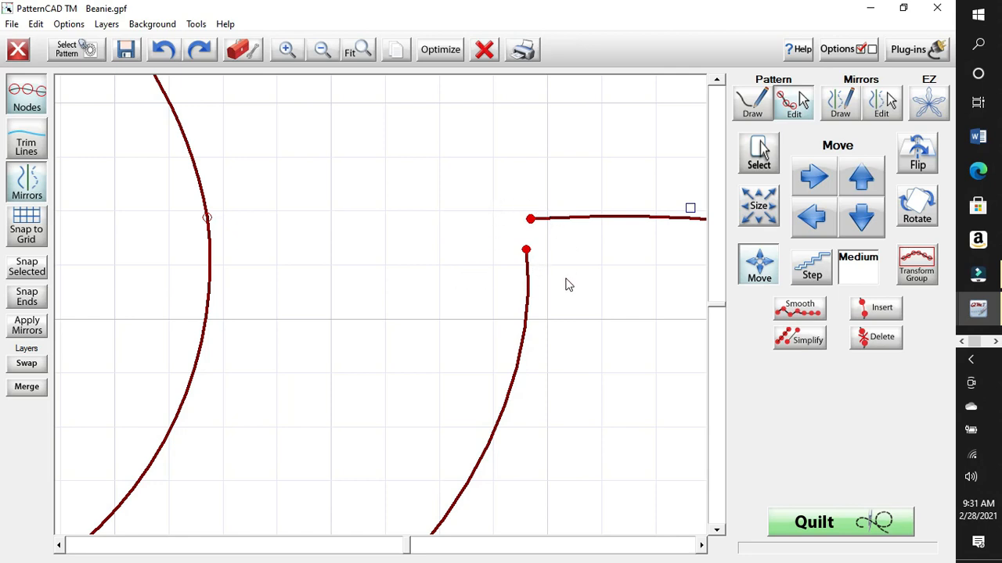
# Try to snap the selected spiral and beanie nodes together while both ends of the beanie's lead-in segment are selected
pyautogui.click(39, 271)
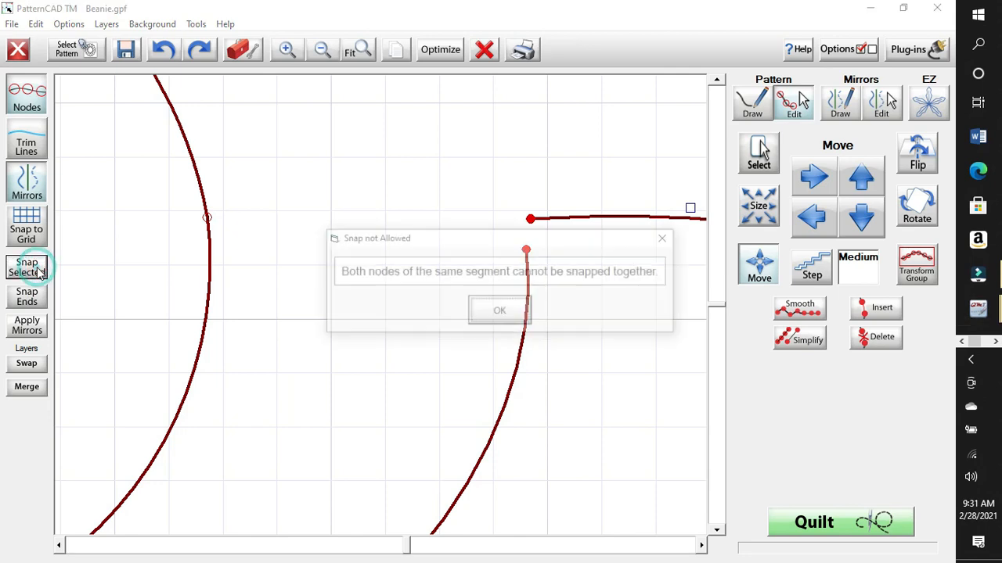
pyautogui.click(496, 312)
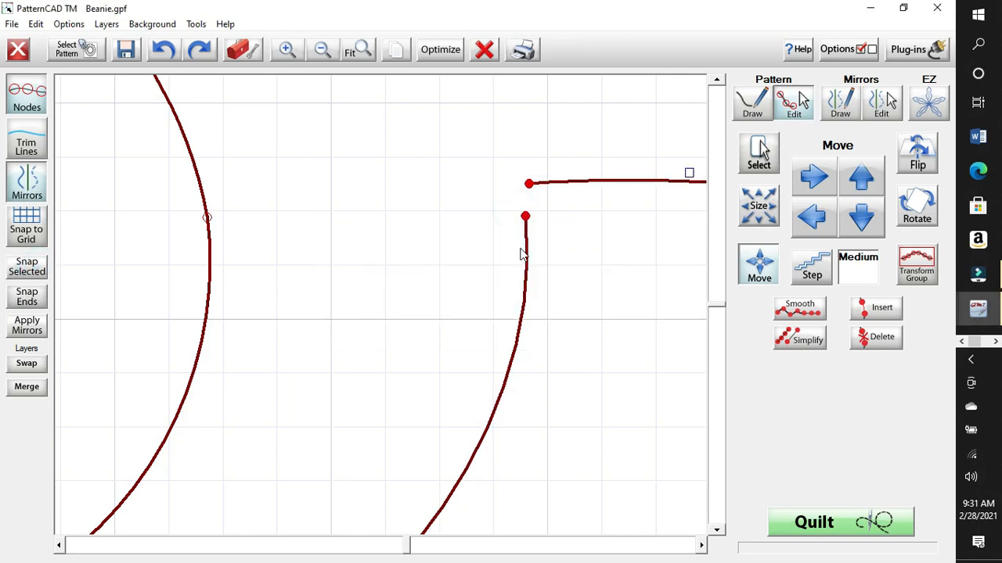
pyautogui.click(37, 272)
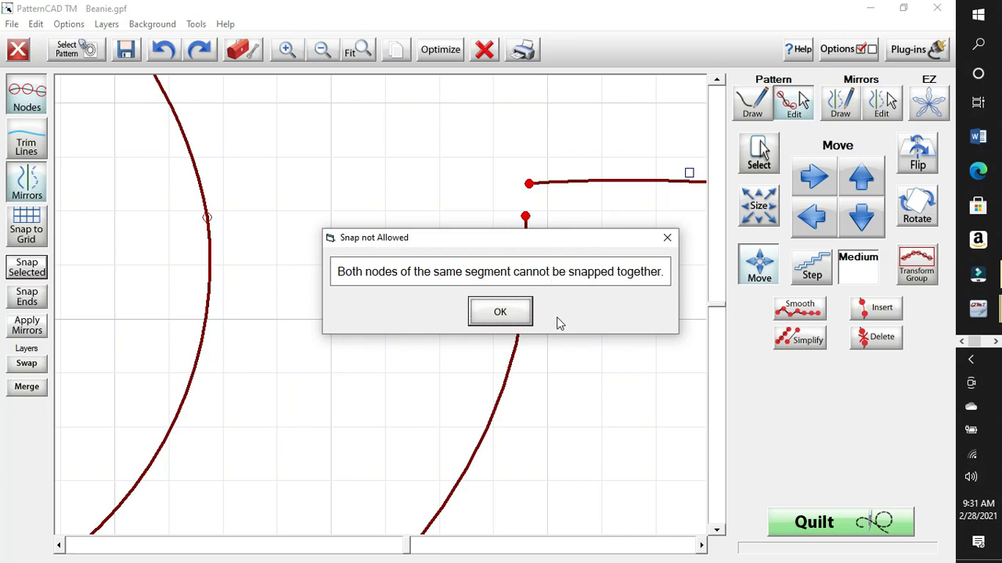
pyautogui.click(508, 313)
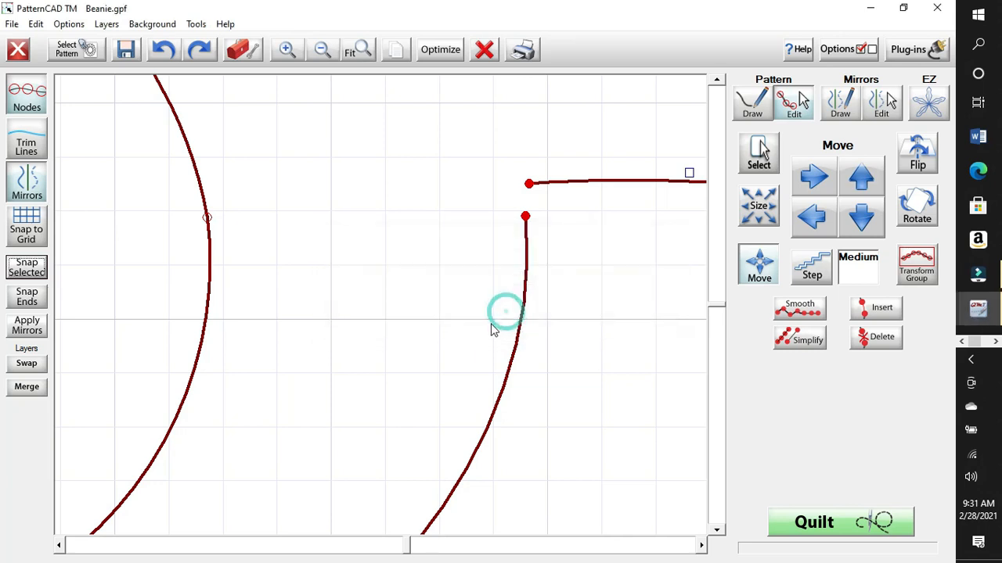
# Clear the node selection, select only the spiral's end node and the beanie's start node, and snap the two together
pyautogui.click(36, 24)
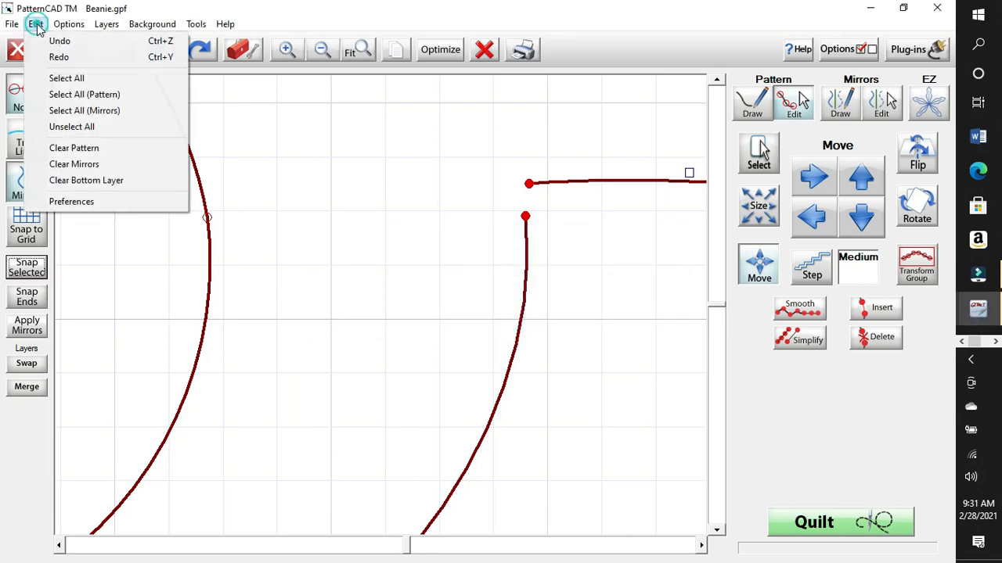
pyautogui.click(72, 128)
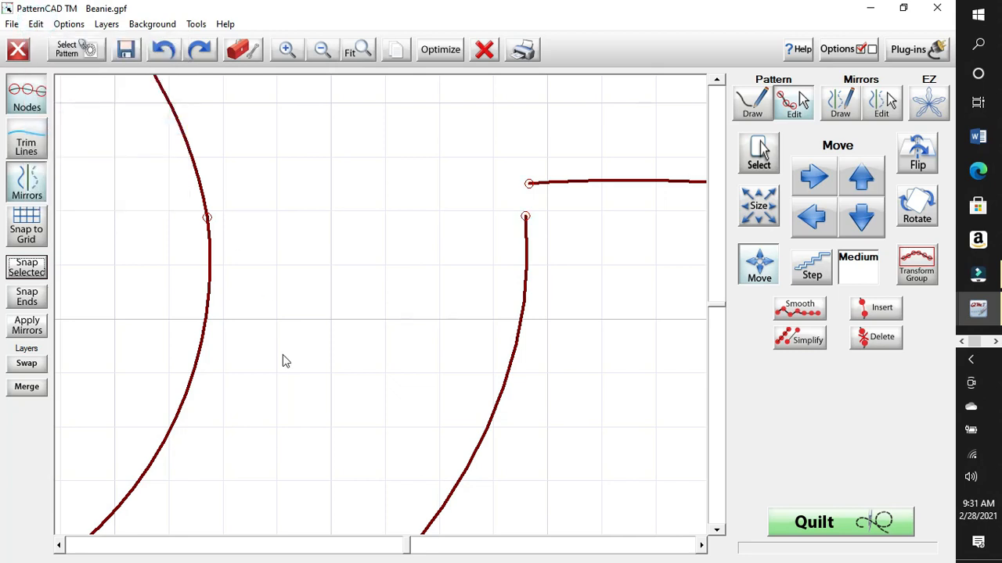
pyautogui.moveTo(501, 168); pyautogui.dragTo(555, 245)
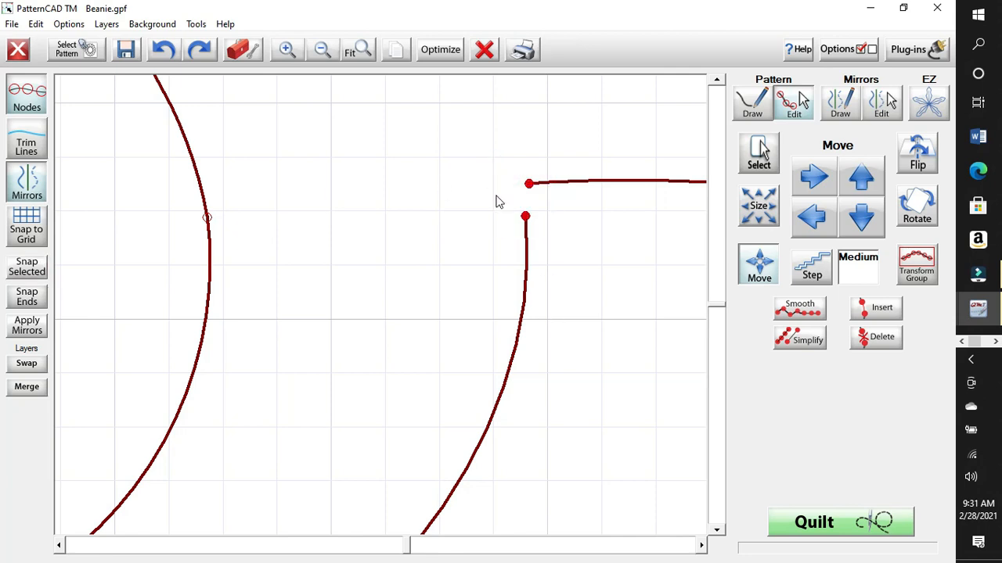
pyautogui.click(43, 268)
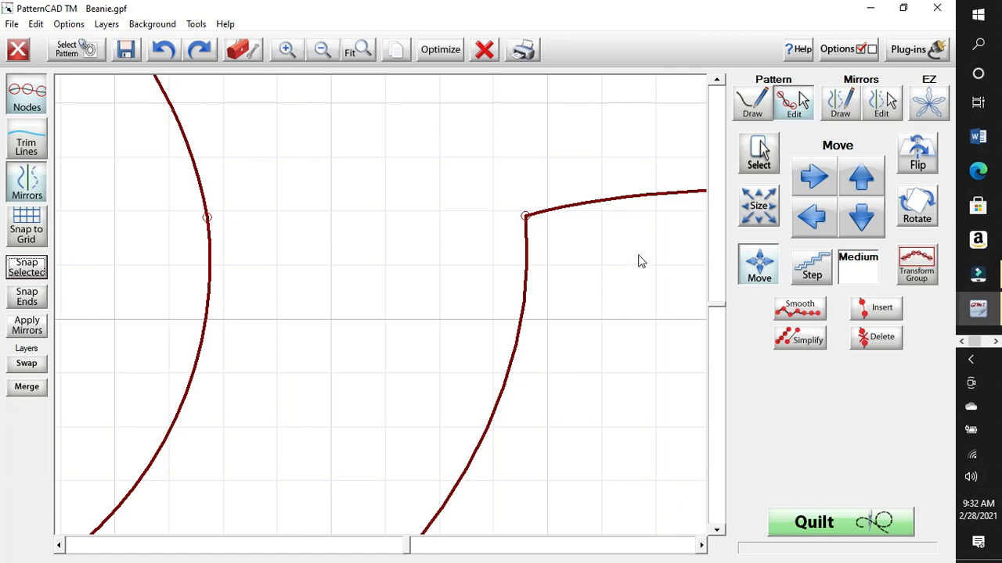
# Select the node joining the spiral to the beanie and move it down and slightly inward toward the spiral
pyautogui.click(323, 50)
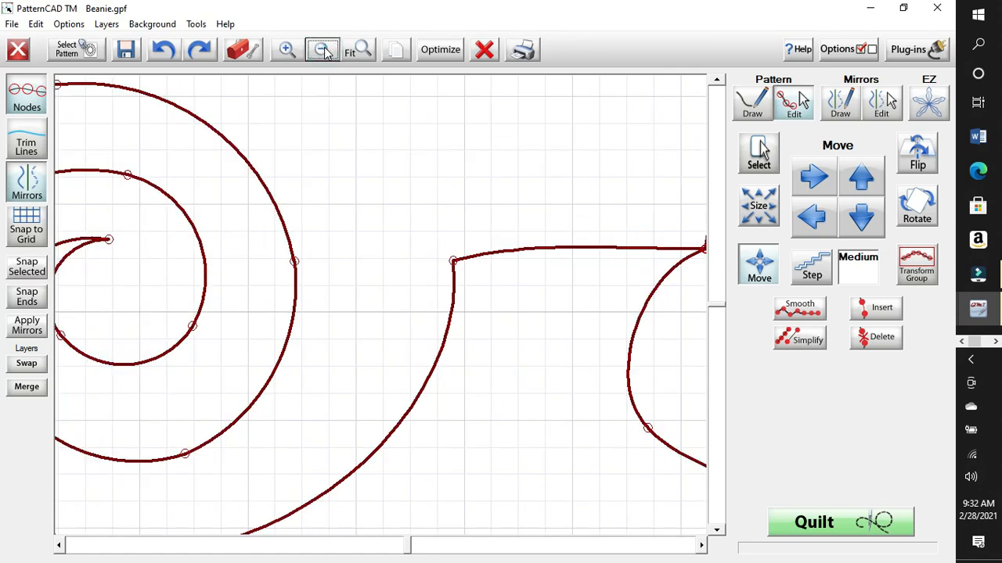
pyautogui.click(323, 50)
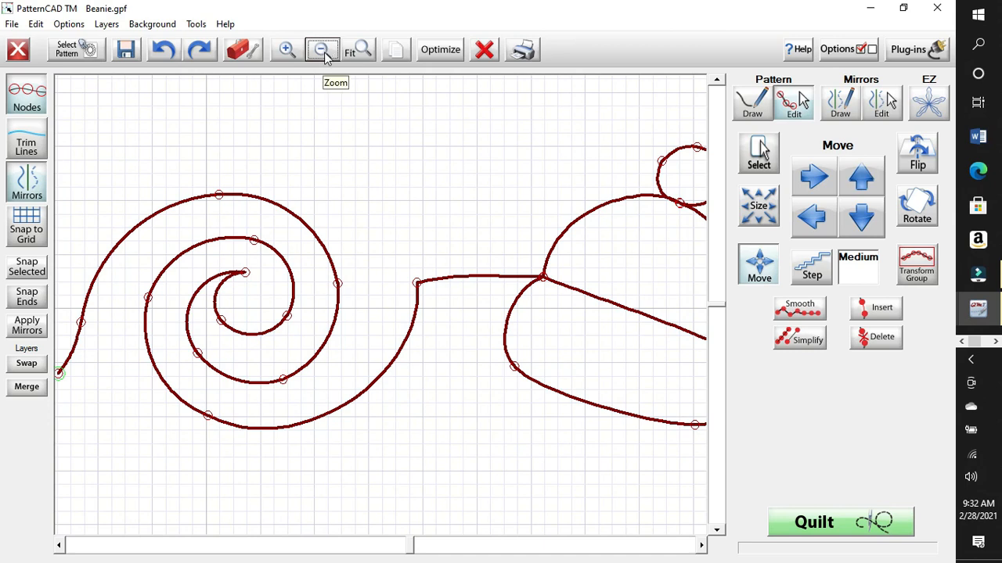
pyautogui.click(323, 51)
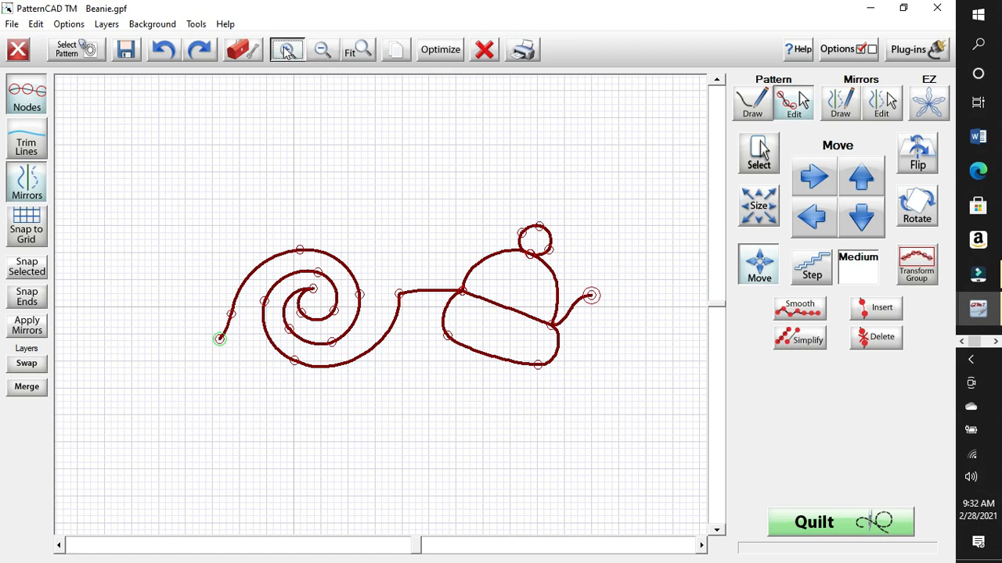
pyautogui.click(286, 49)
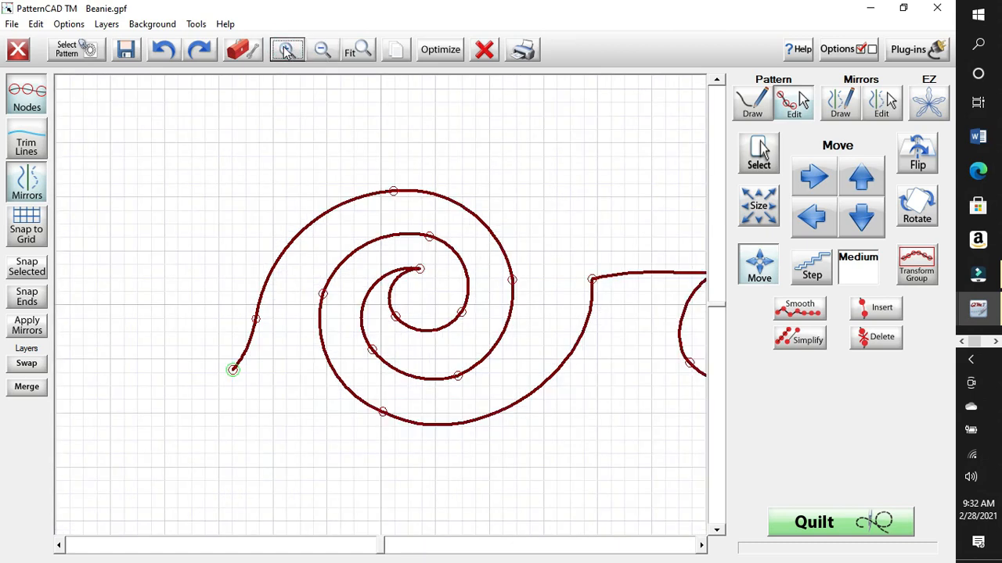
pyautogui.click(702, 547)
pyautogui.click(702, 546)
pyautogui.click(702, 546)
pyautogui.click(702, 546)
pyautogui.click(702, 546)
pyautogui.click(702, 546)
pyautogui.click(702, 546)
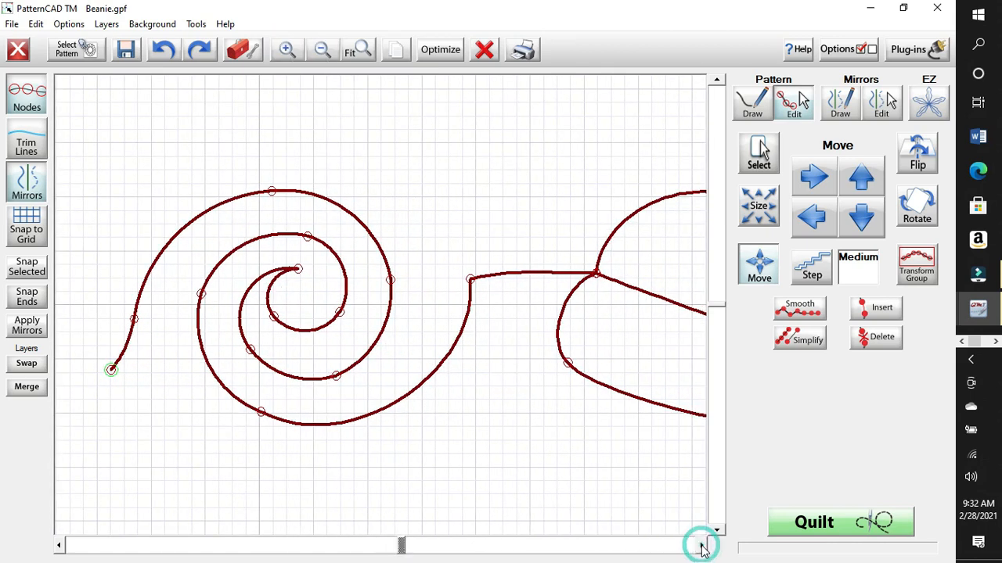
pyautogui.click(702, 546)
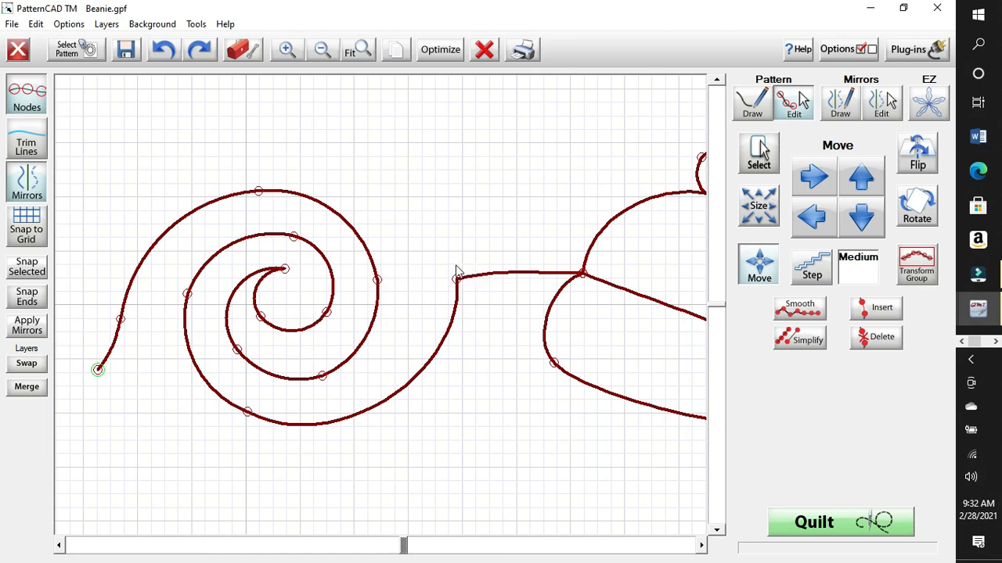
pyautogui.moveTo(467, 258); pyautogui.dragTo(443, 296)
pyautogui.moveTo(458, 285); pyautogui.dragTo(439, 319)
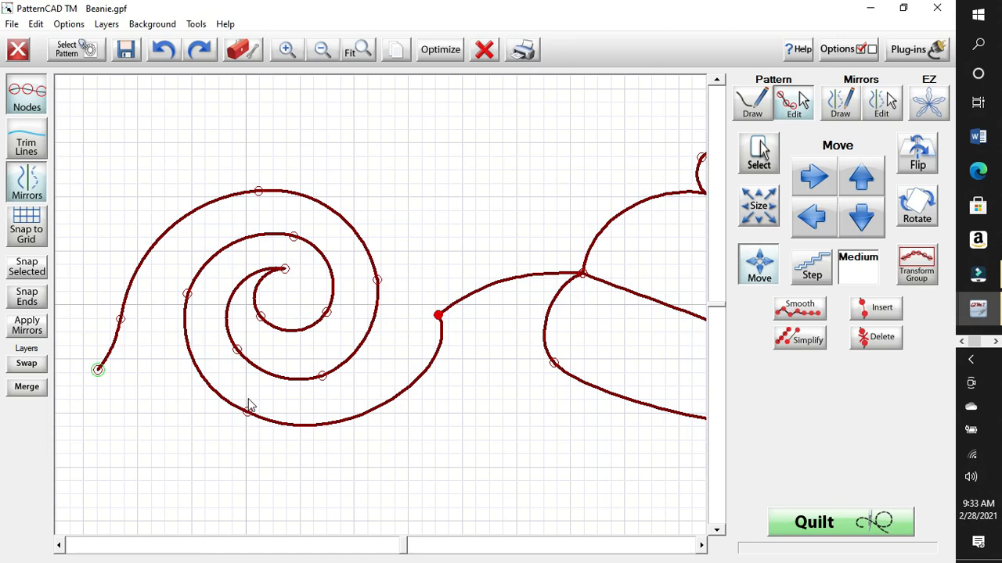
# Add the spiral's lower outer node to the selection and adjust both curve handles to smooth the spiral's last segment
pyautogui.moveTo(252, 396); pyautogui.dragTo(242, 430)
pyautogui.moveTo(468, 369); pyautogui.dragTo(441, 364)
pyautogui.moveTo(338, 462); pyautogui.dragTo(350, 456)
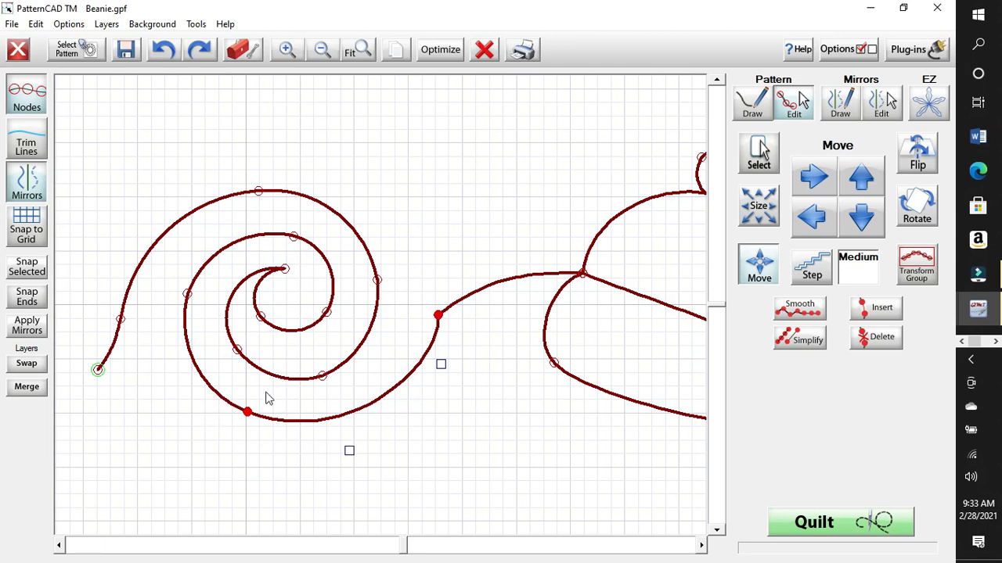
# Try moving the joining node up with the spiral's lower outer node still selected, and undo the move
pyautogui.moveTo(441, 321); pyautogui.dragTo(474, 221)
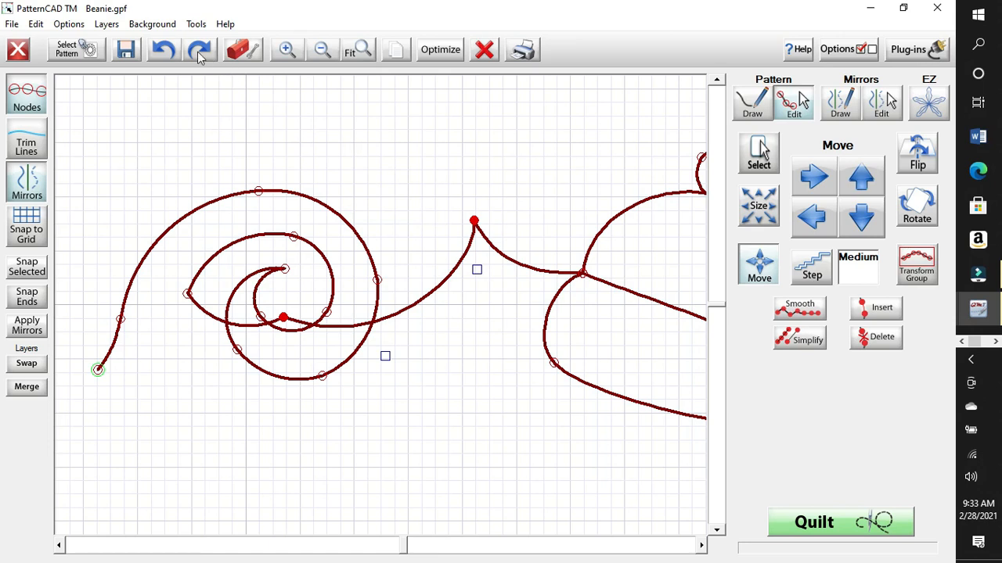
pyautogui.click(166, 51)
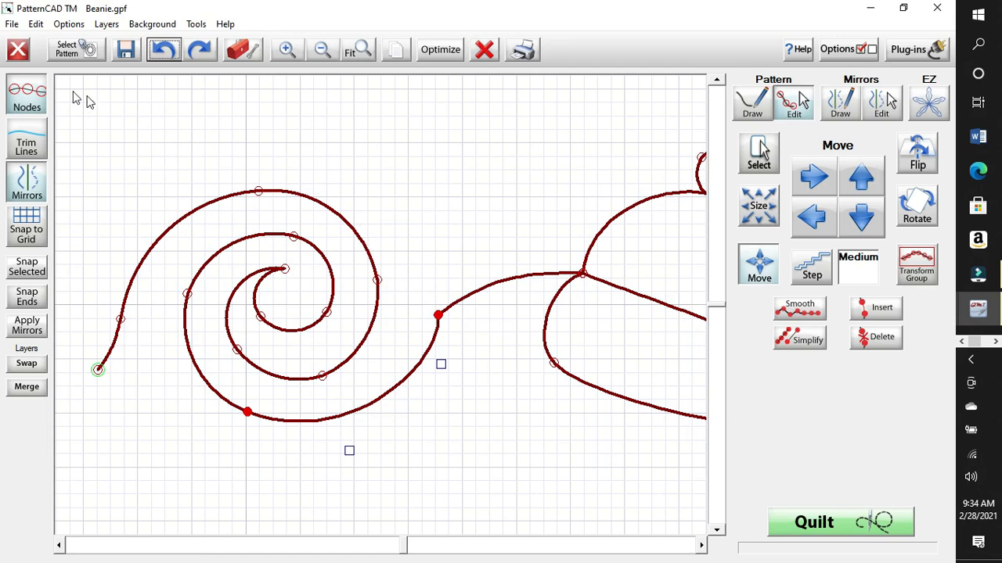
# Clear the node selection, select only the joining node, and shift it slightly down toward the spiral
pyautogui.click(45, 27)
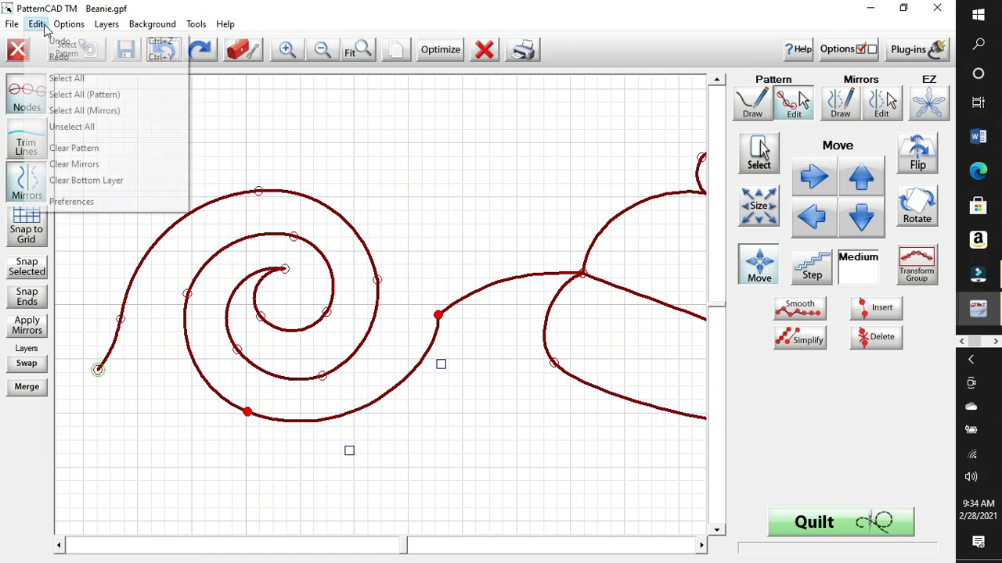
pyautogui.click(72, 129)
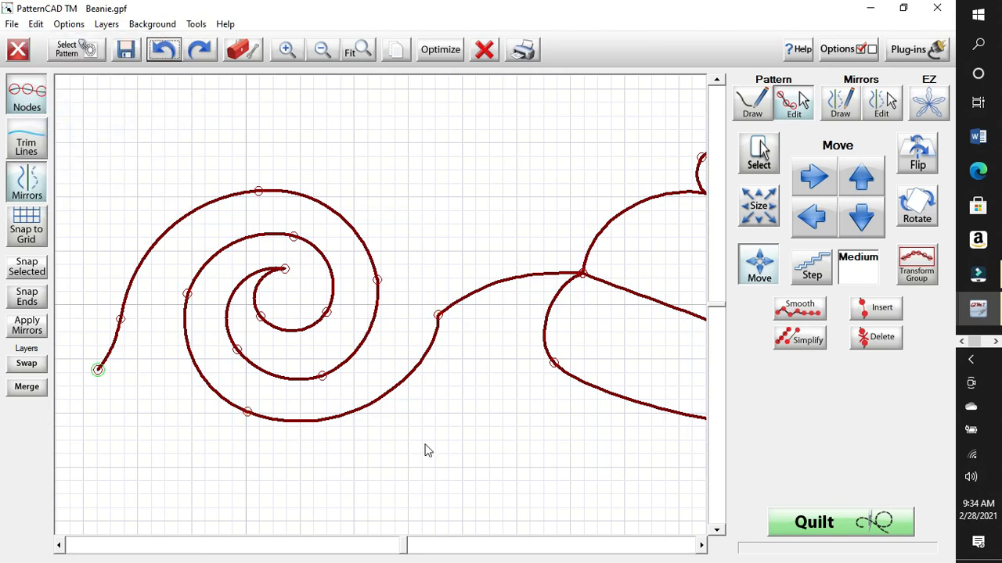
pyautogui.moveTo(435, 297); pyautogui.dragTo(458, 338)
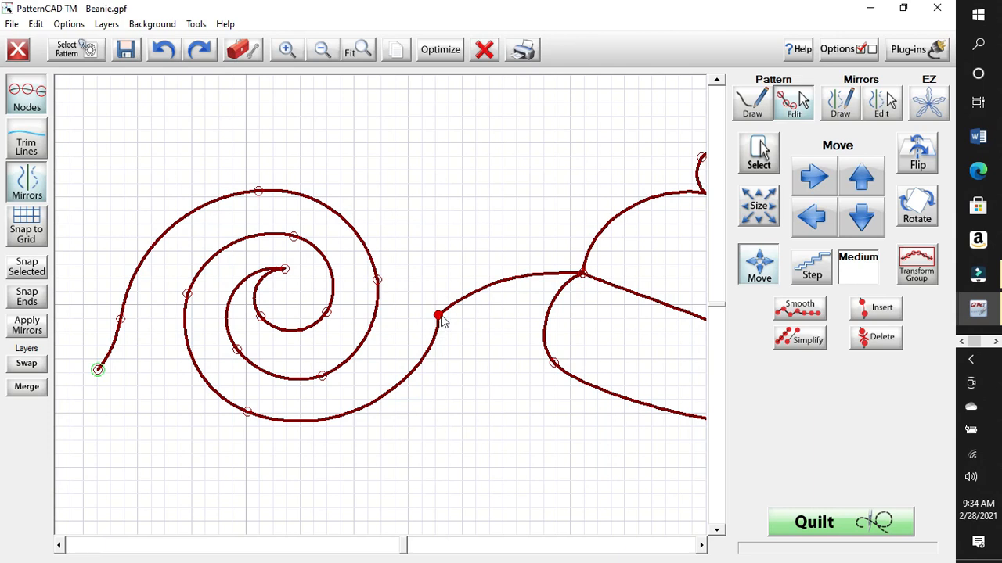
pyautogui.click(438, 317)
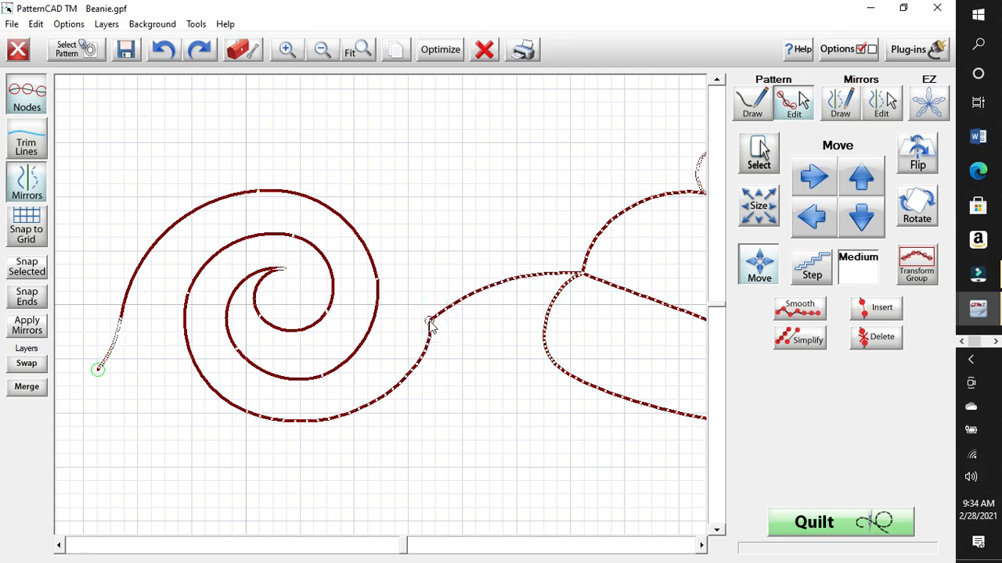
pyautogui.click(430, 323)
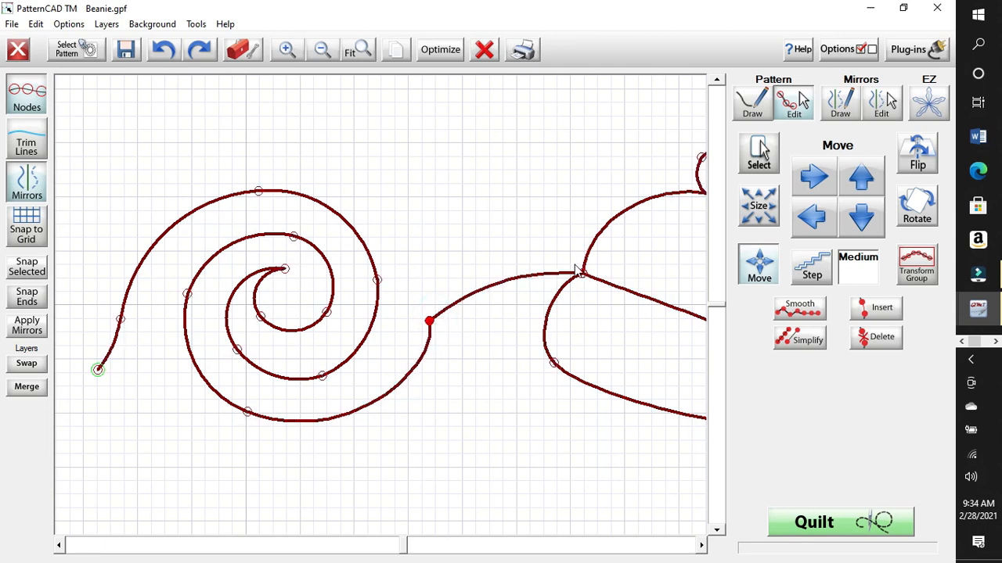
# Add the node on the beanie's brim to the selection and pull the lead-in line's curve handle up into a smooth S-curve
pyautogui.click(580, 267)
pyautogui.moveTo(496, 269); pyautogui.dragTo(441, 219)
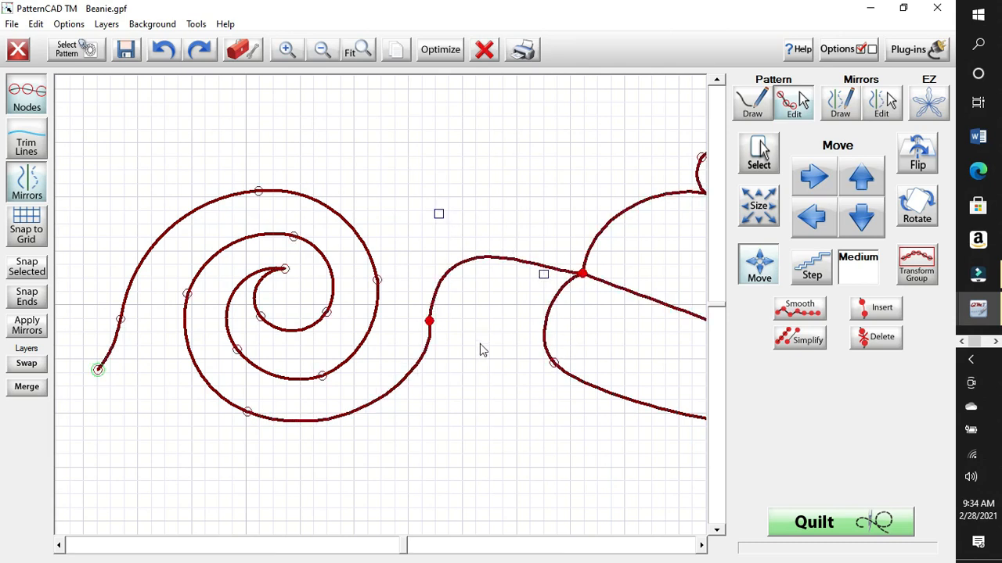
pyautogui.moveTo(429, 321); pyautogui.dragTo(431, 325)
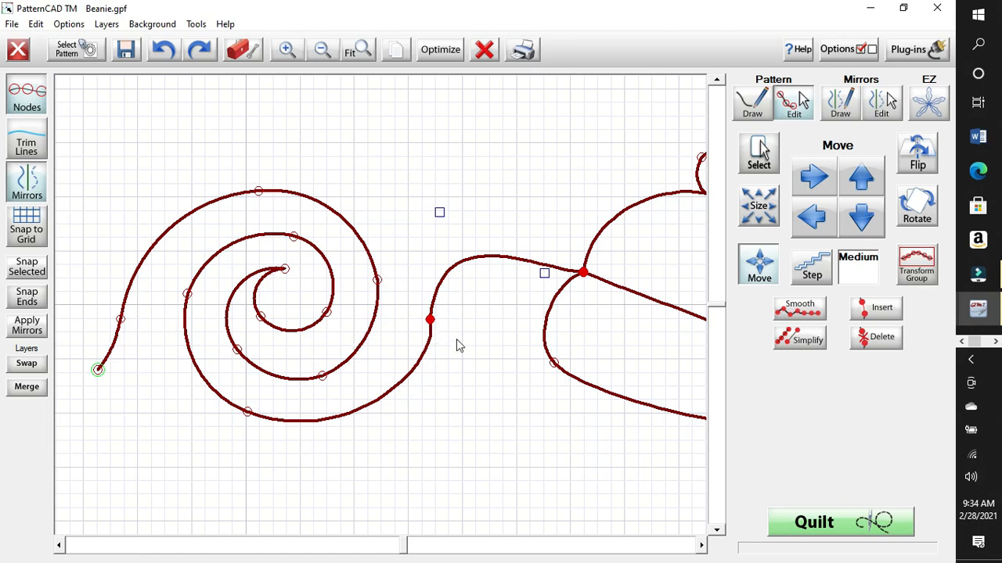
# Open the optimization of the joined spiral and beanie pattern
pyautogui.click(443, 52)
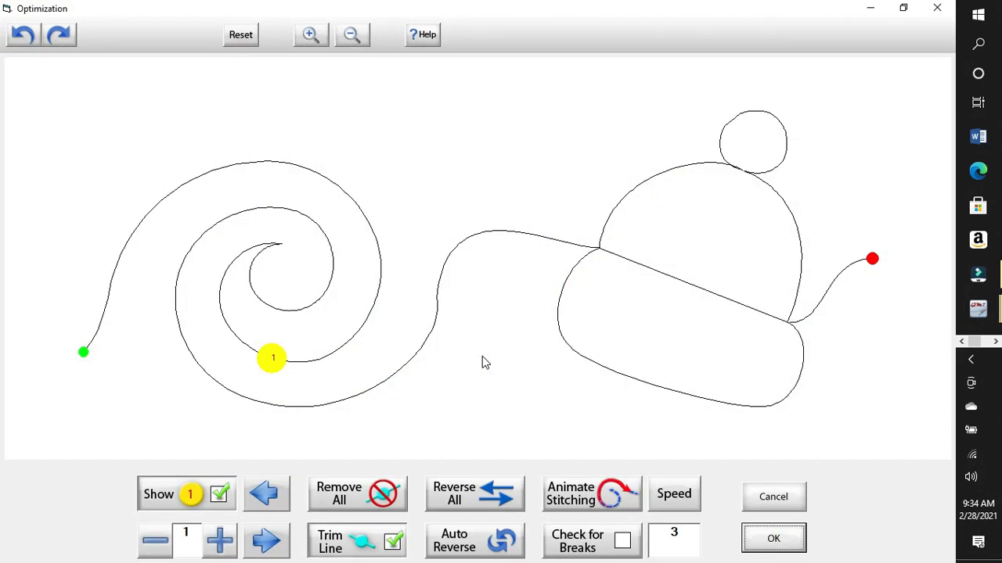